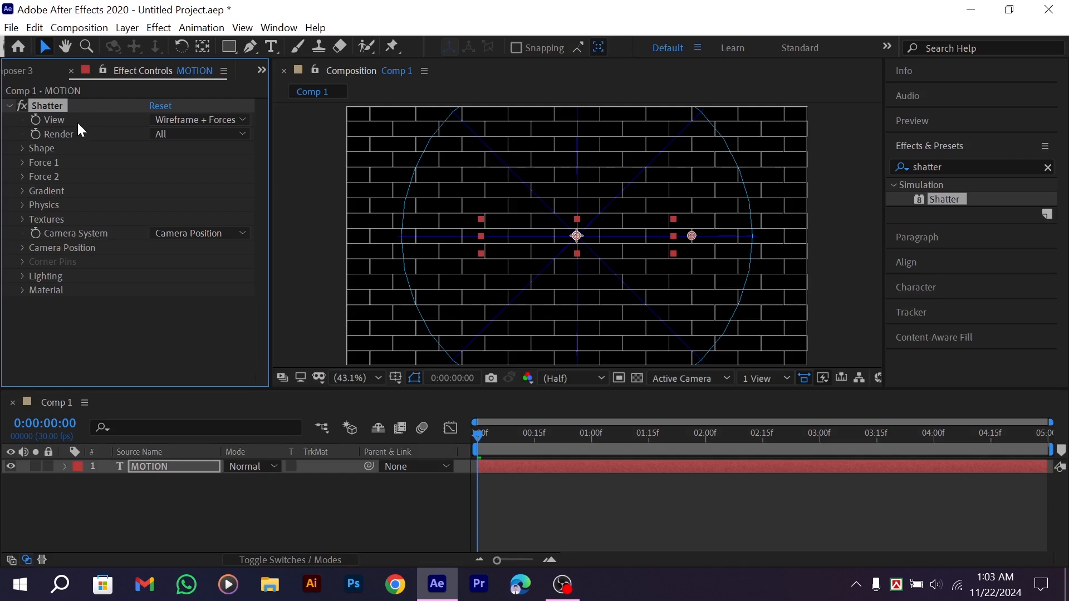
Set the Shatter effect's view to Rendered and its shape pattern to Glass.
left_click(184, 119)
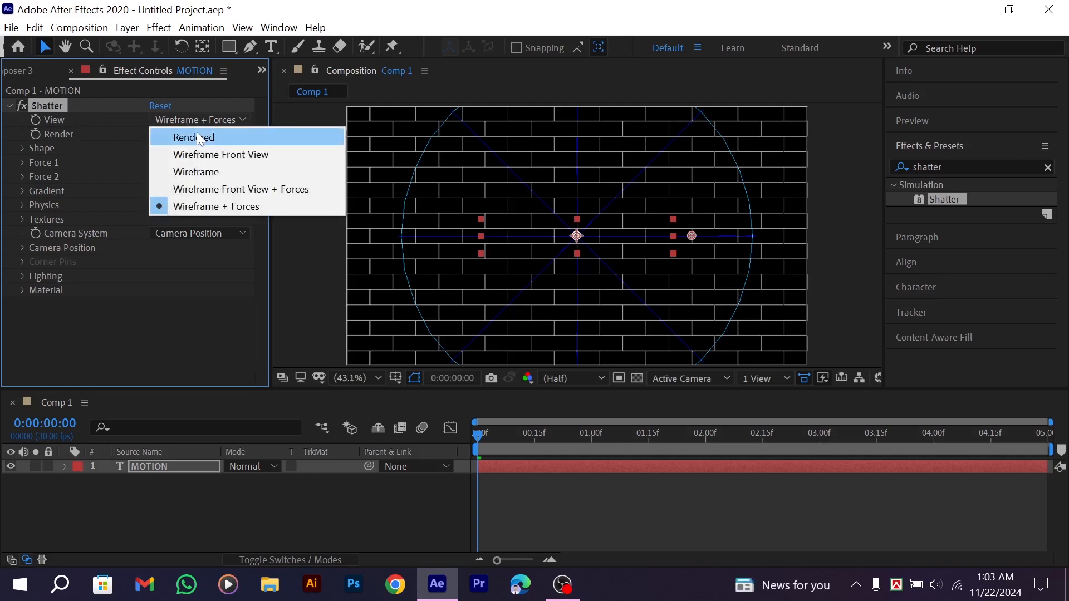
left_click(196, 137)
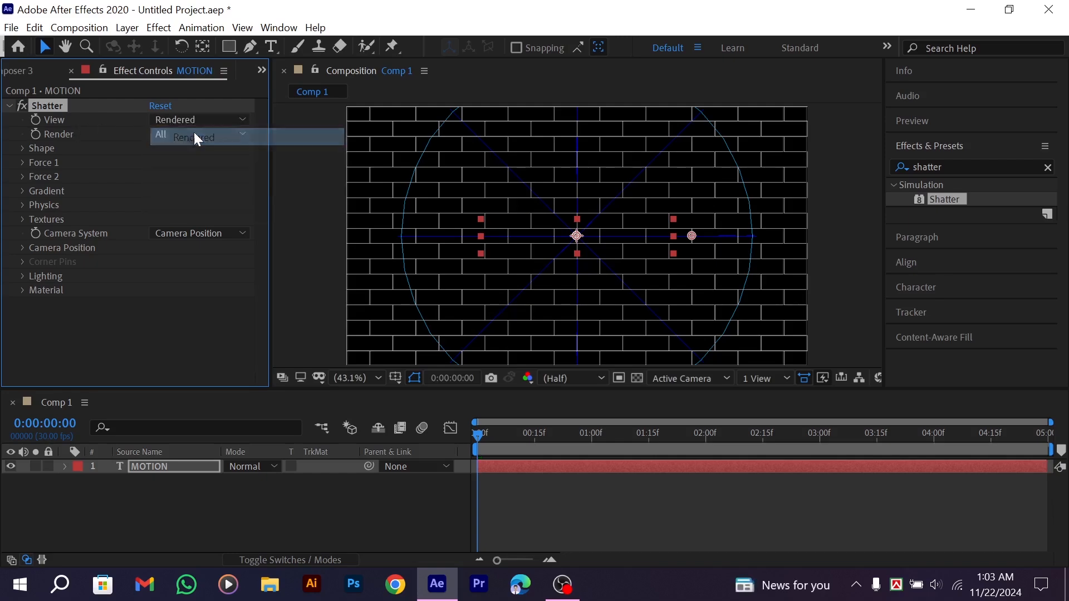
left_click(22, 148)
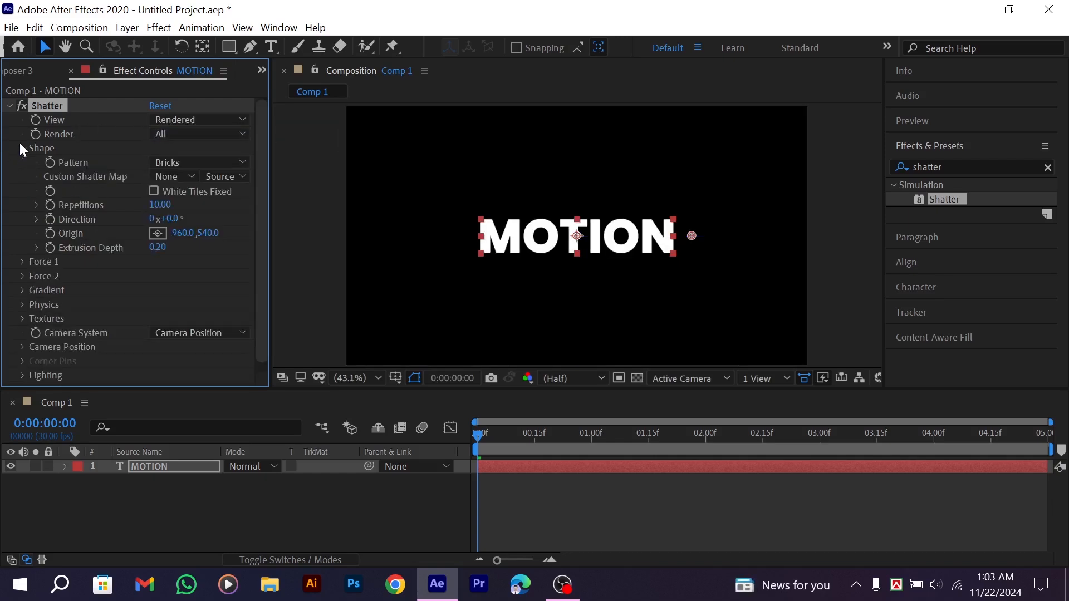
left_click(178, 163)
left_click(193, 286)
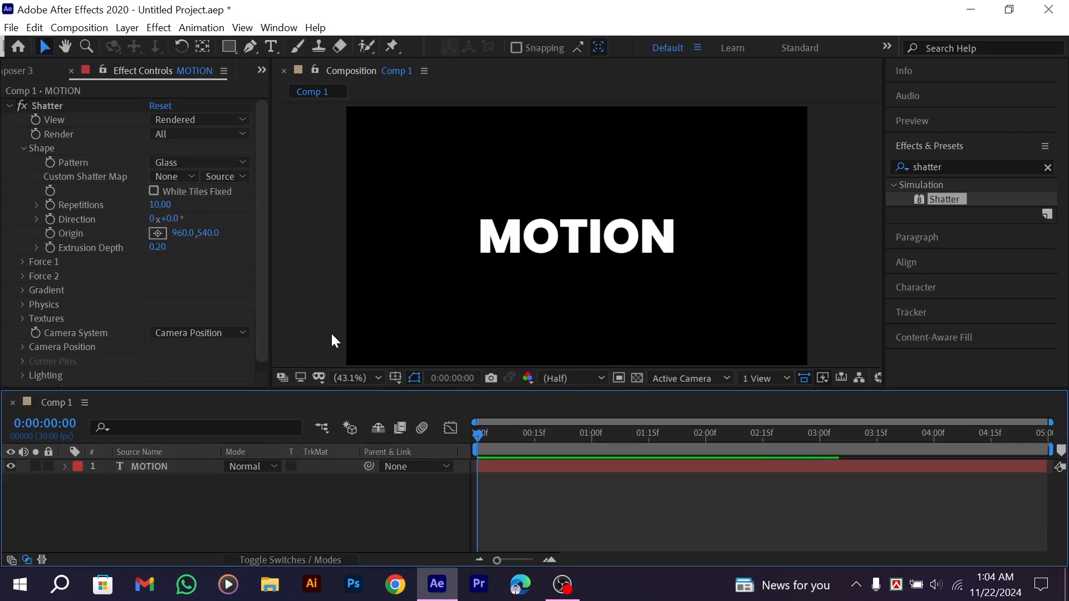
Preview the glass shatter animation and return the playhead to the first frame.
key("space")
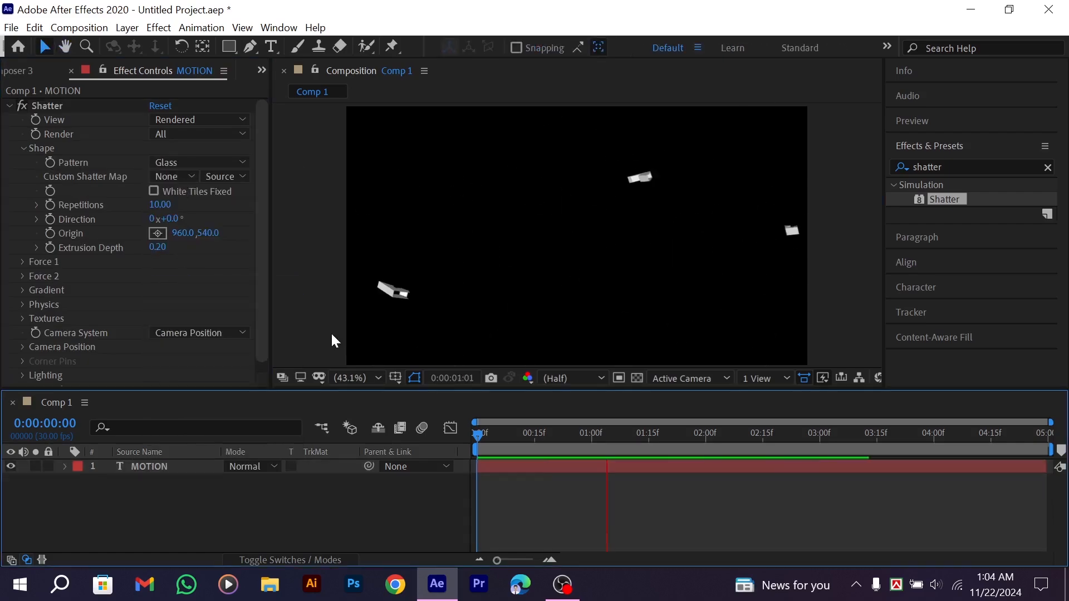
key("space")
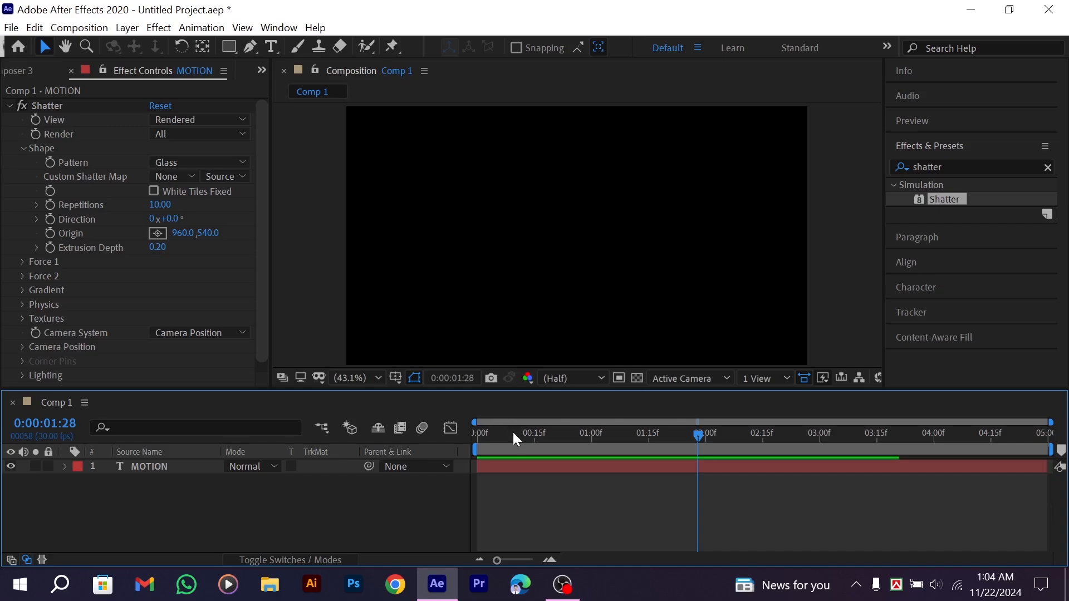
left_click_drag(513, 440, 416, 448)
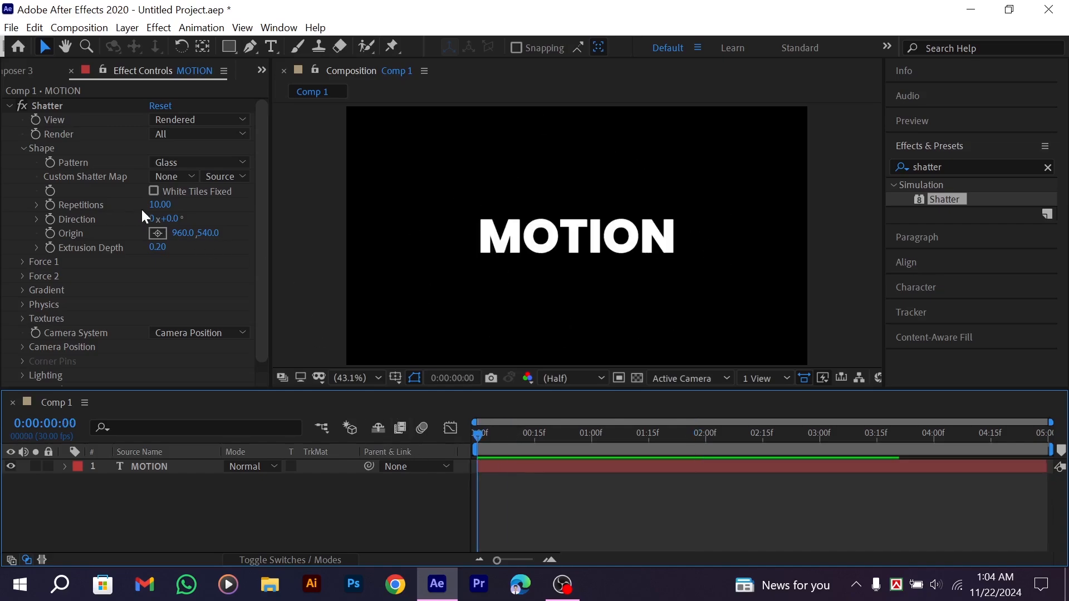
Set the shatter shape's repetitions to 200 and extrusion depth to 0, and preview the animation.
left_click(160, 205)
type("2")
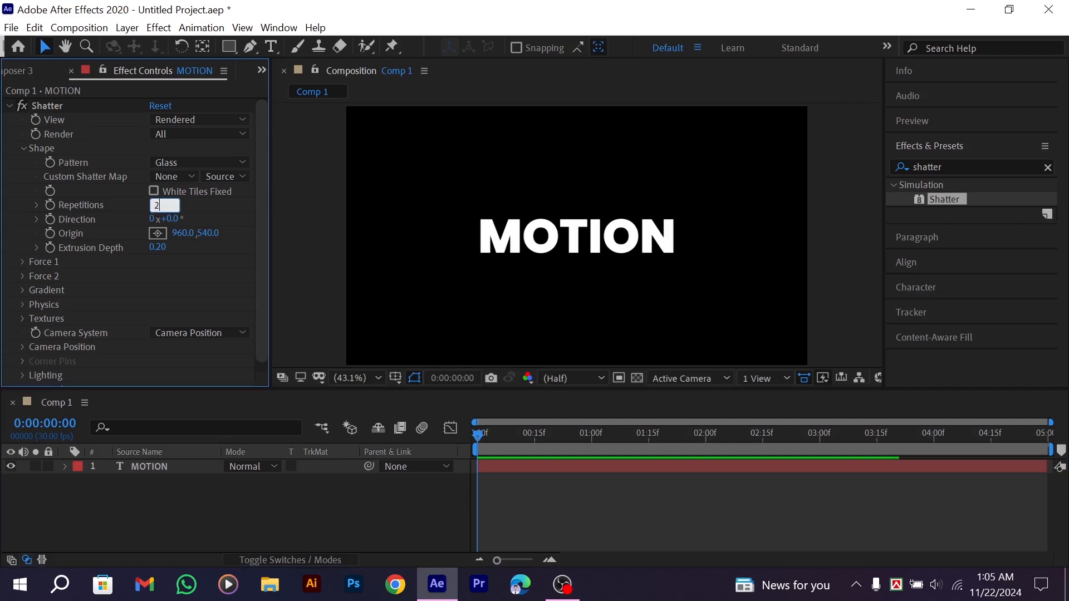
type("00")
key("Return")
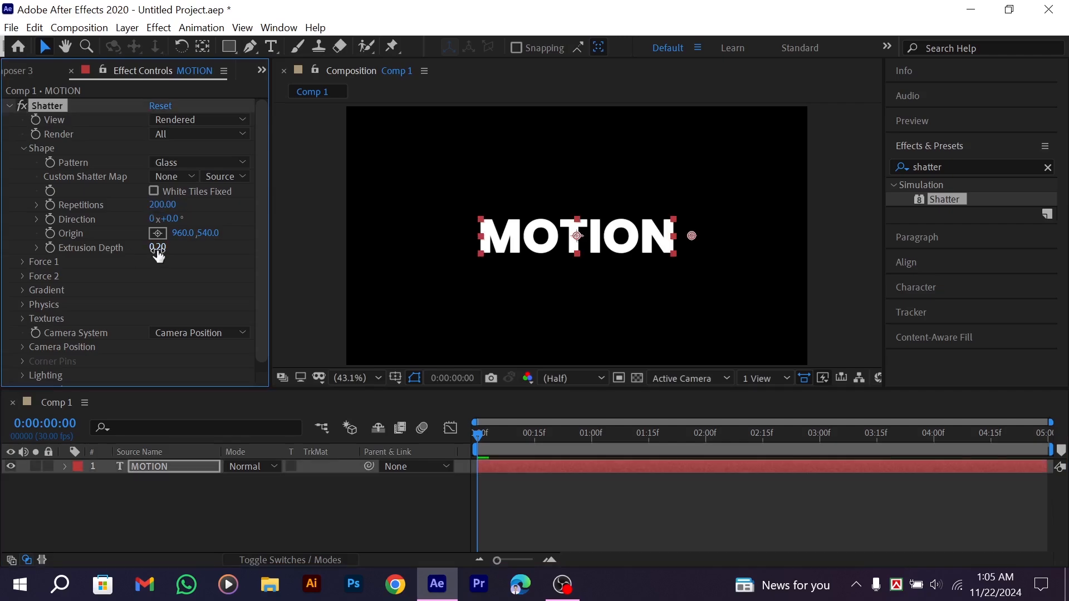
left_click_drag(158, 254, 66, 256)
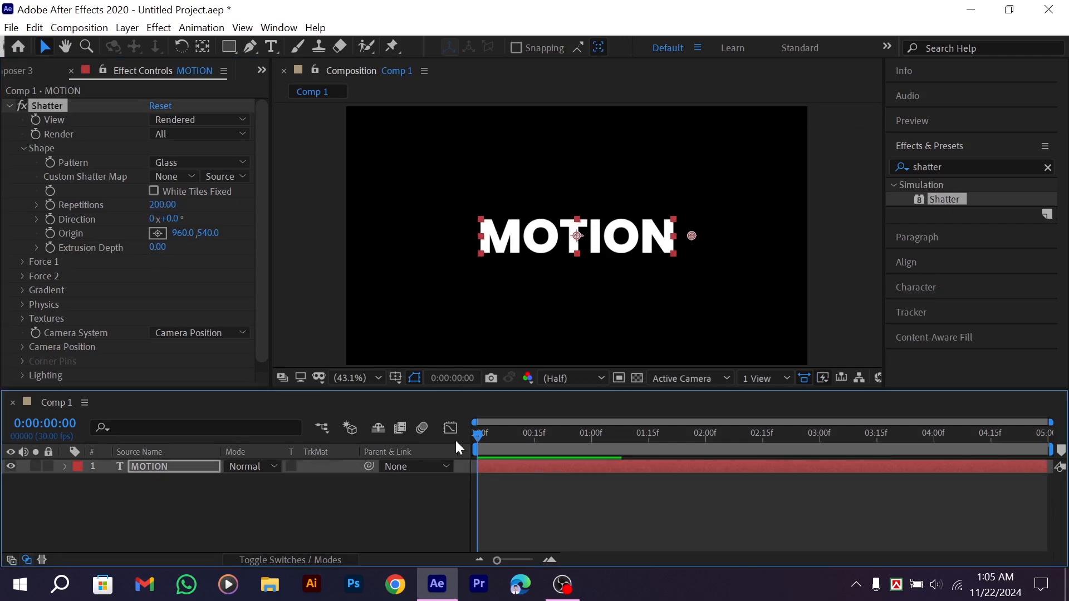
key("space")
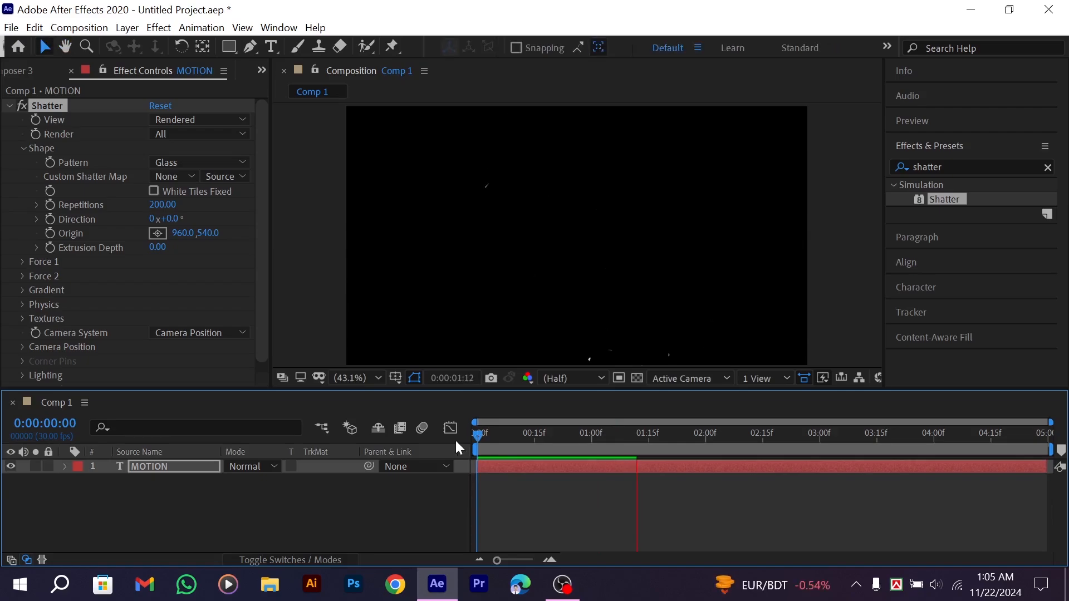
key("space")
Set the rotation speed in Shatter's physics settings to 0.4.
scroll(152, 267, "down", 1)
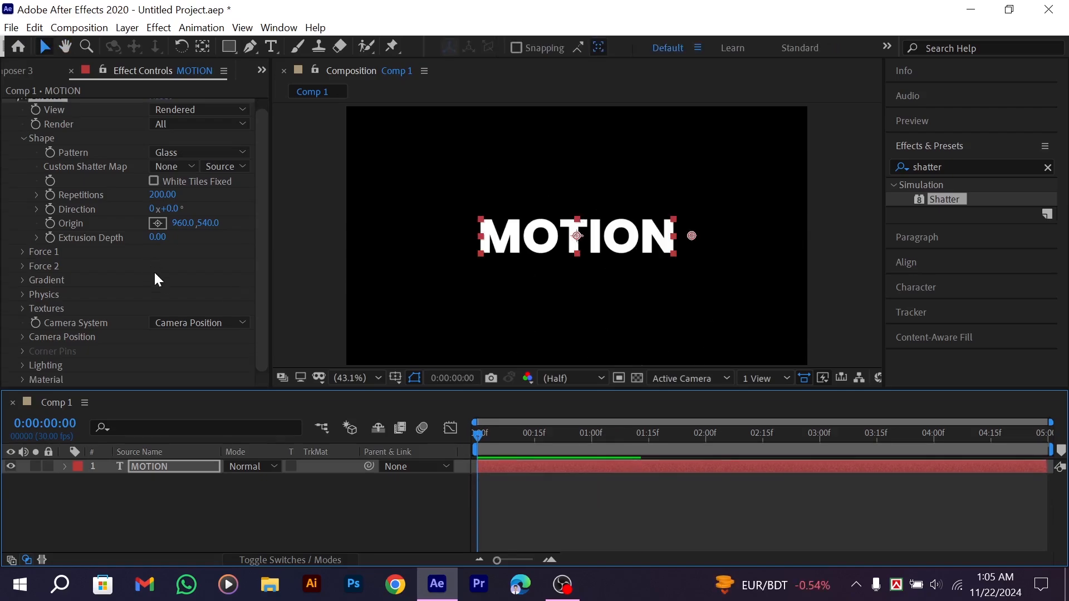
left_click(22, 293)
scroll(21, 294, "down", 2)
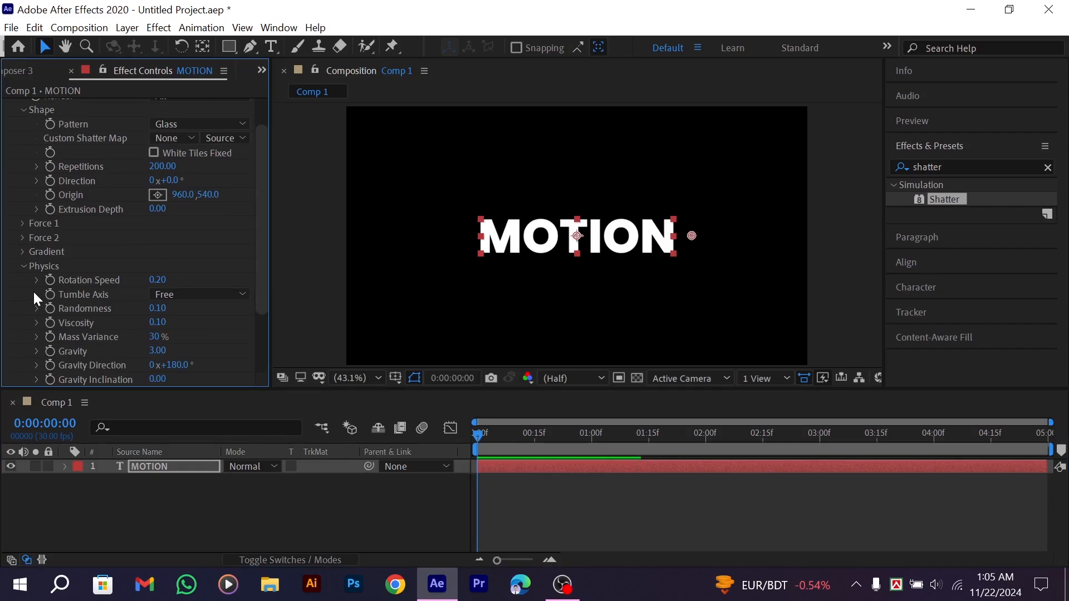
left_click(164, 280)
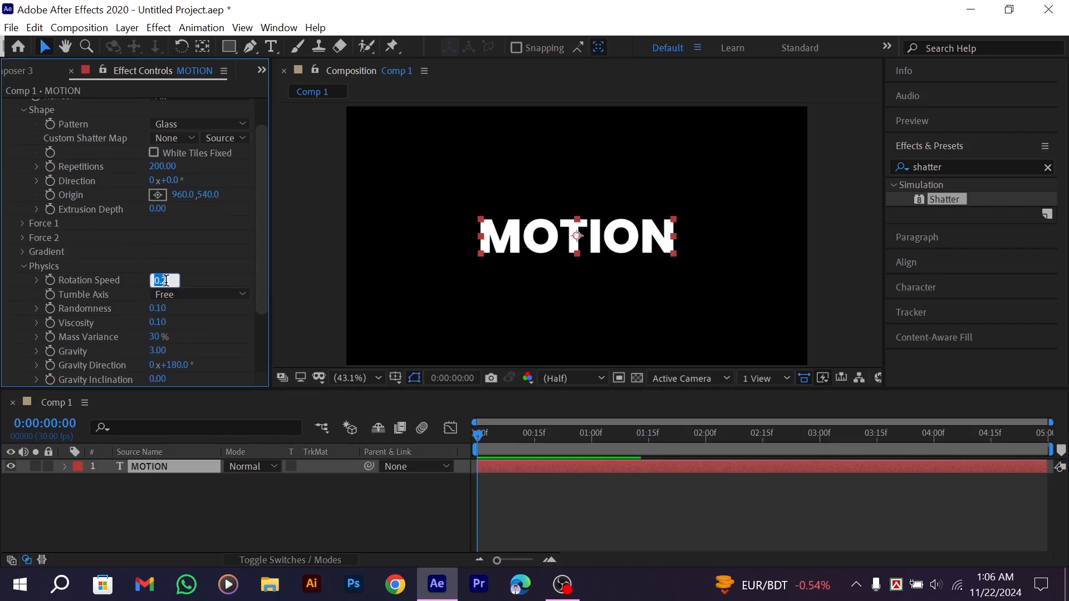
type("0.4")
left_click(286, 258)
Set the physics tumble axis to XZ and the randomness to 0.20.
scroll(96, 310, "down", 5)
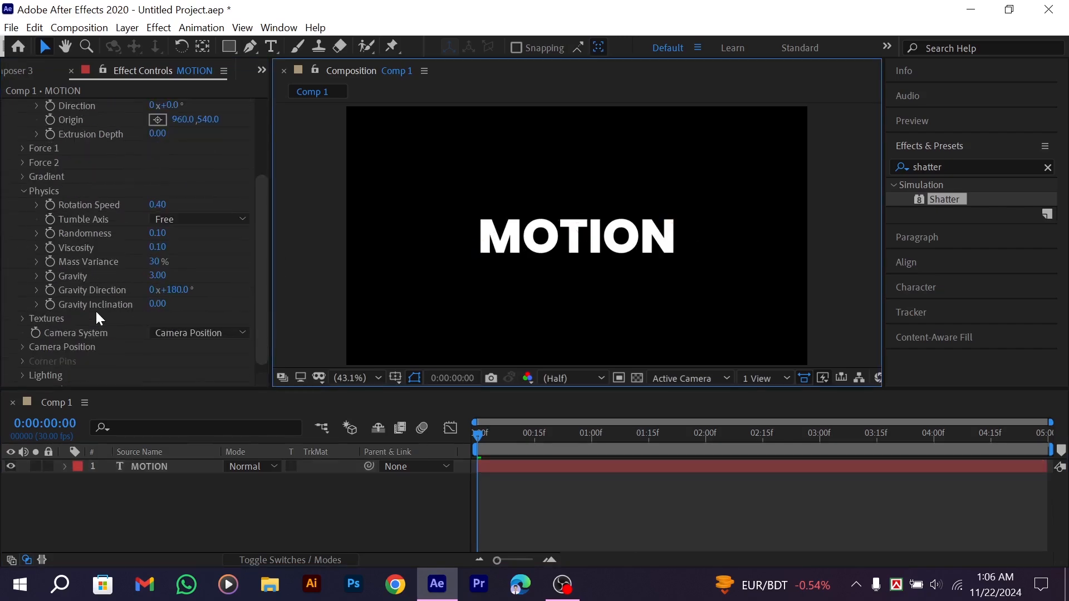
left_click(170, 220)
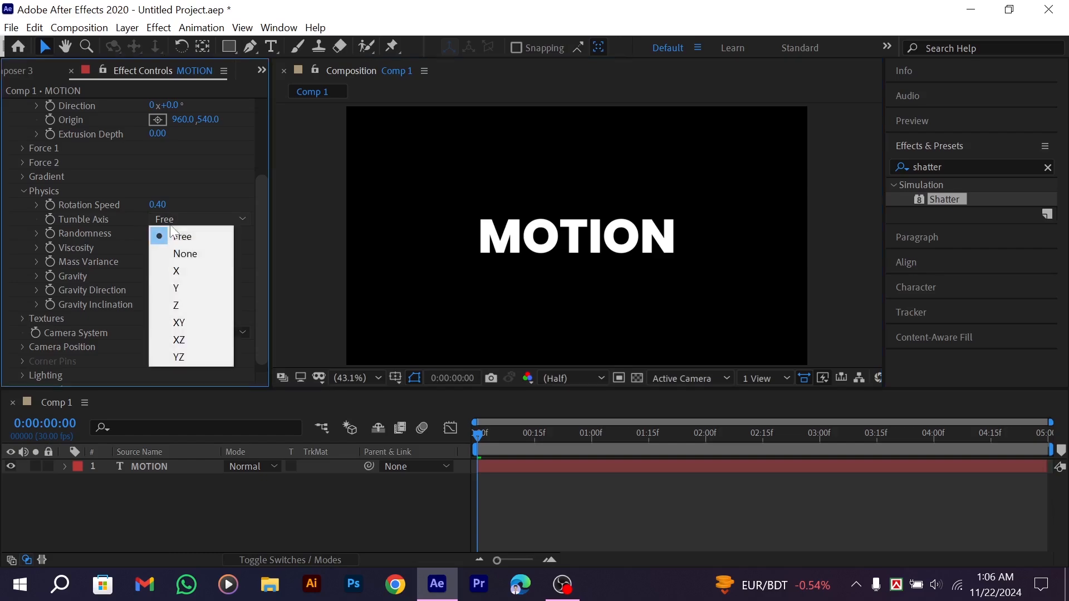
left_click(199, 336)
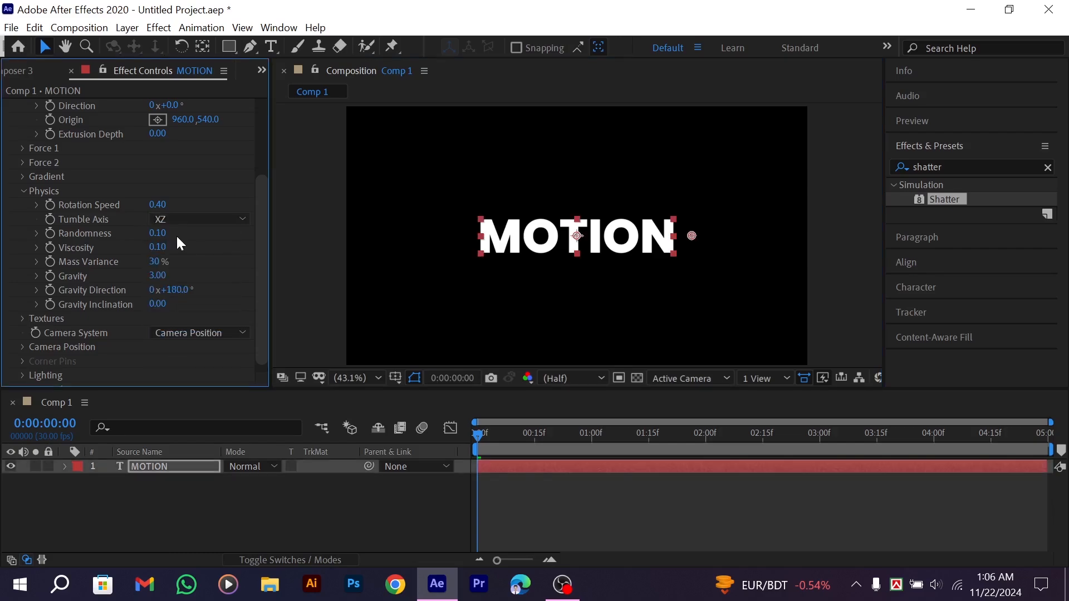
left_click(158, 233)
type(".20")
key("Return")
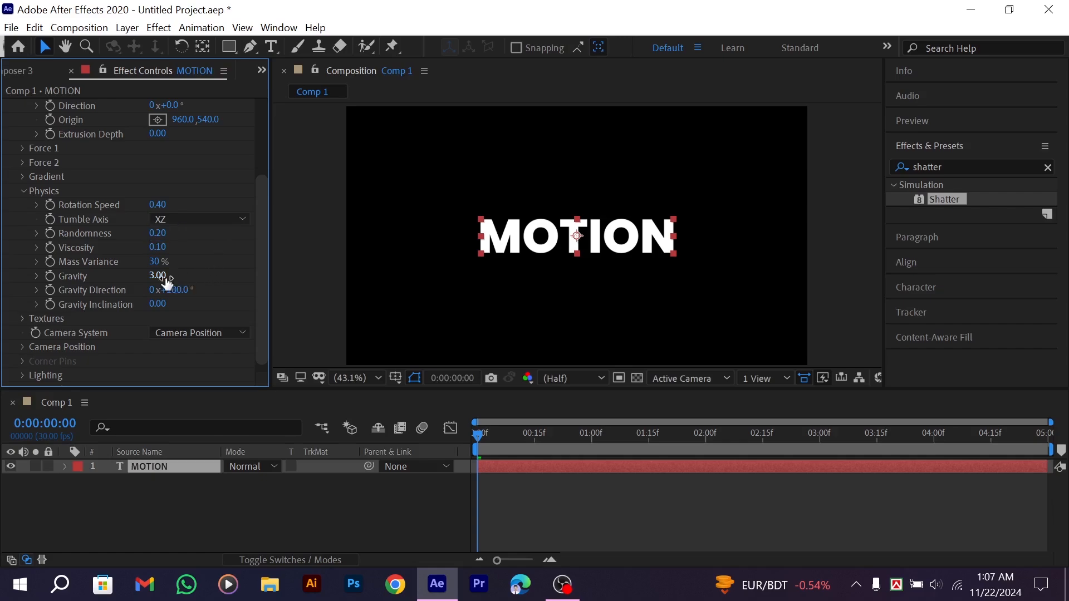
Reduce the shatter gravity to 0 and preview the animation.
left_click_drag(158, 276, 68, 288)
left_click(388, 460)
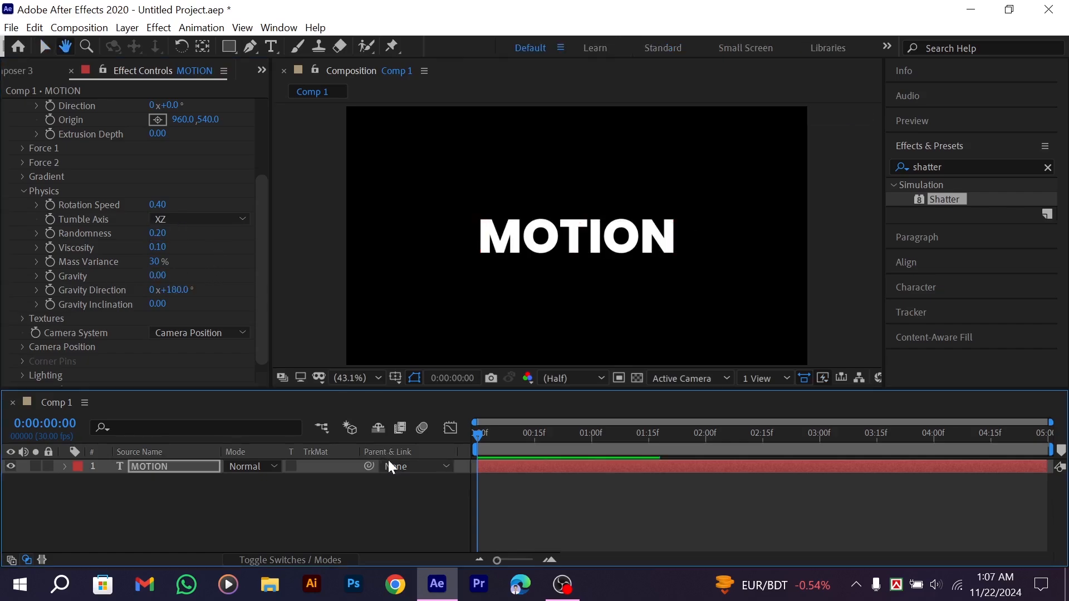
key("space")
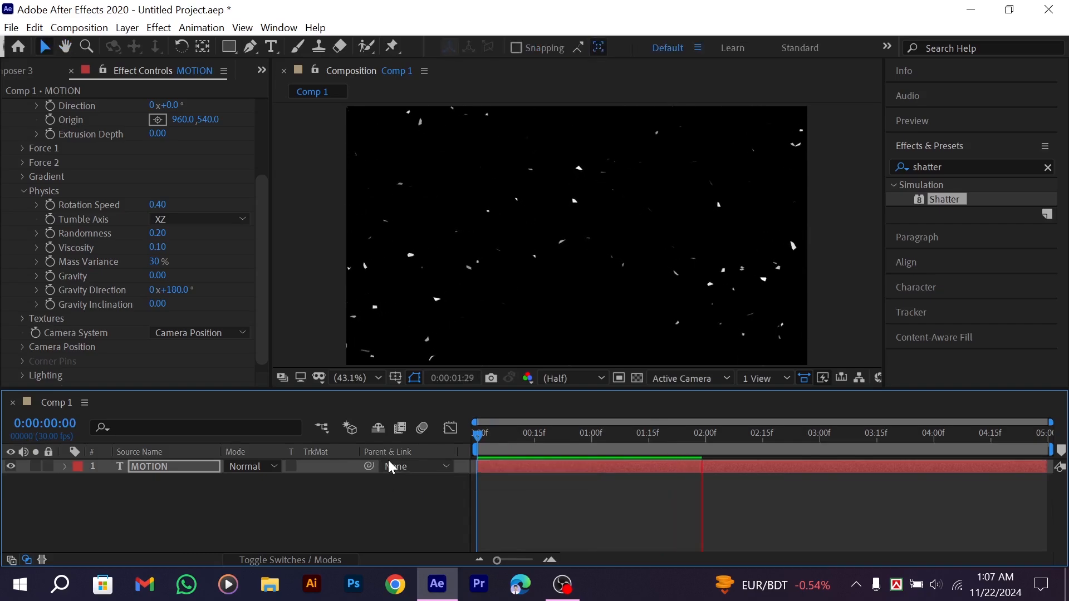
Set the ambient light in Shatter's lighting settings to 1.
scroll(87, 339, "down", 1)
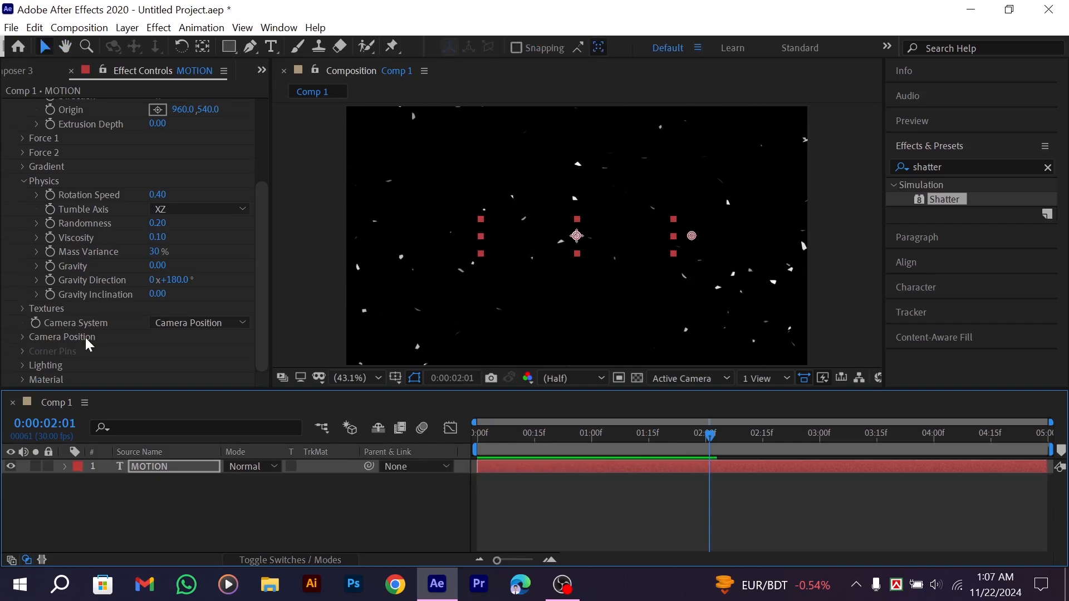
left_click(23, 365)
scroll(32, 362, "down", 5)
scroll(49, 376, "down", 1)
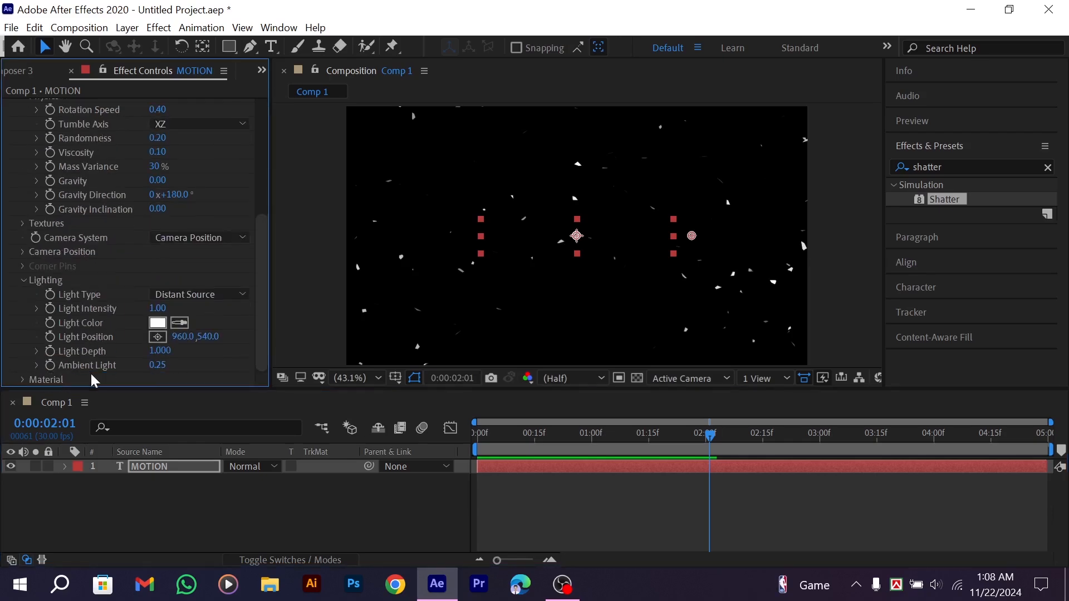
left_click(161, 366)
type("1")
left_click(208, 372)
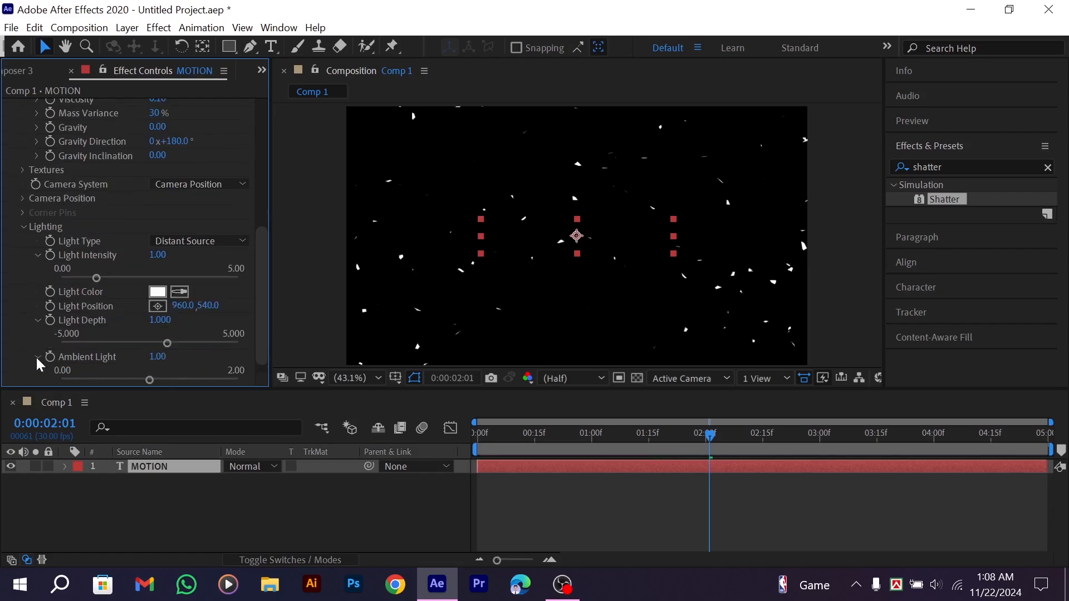
left_click(39, 357)
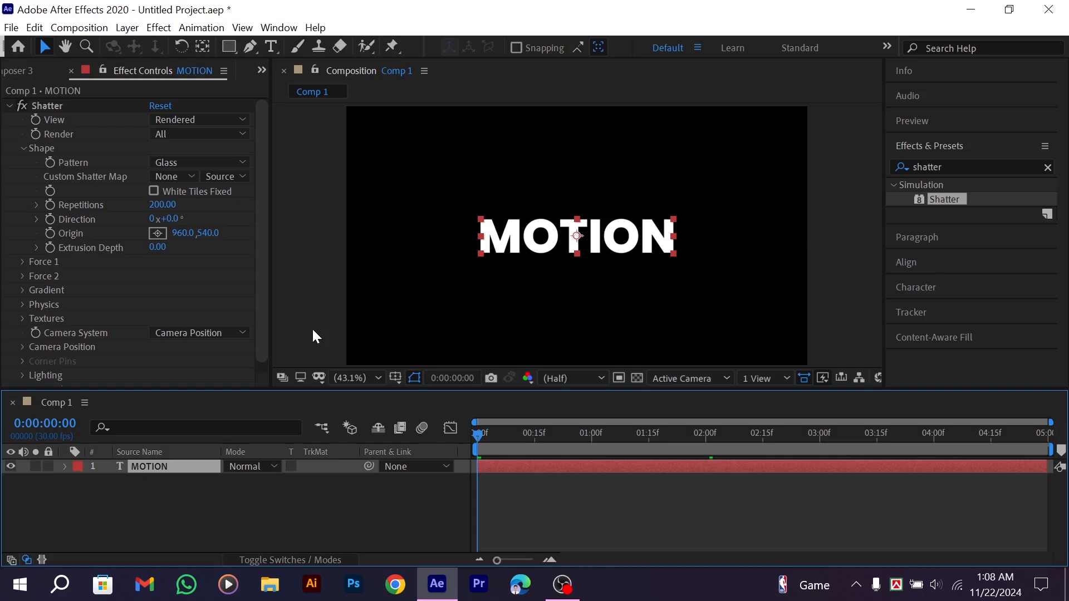
Place the Force 1 position just left of the MOTION text at about 475, 538, and preview the shatter.
left_click(21, 262)
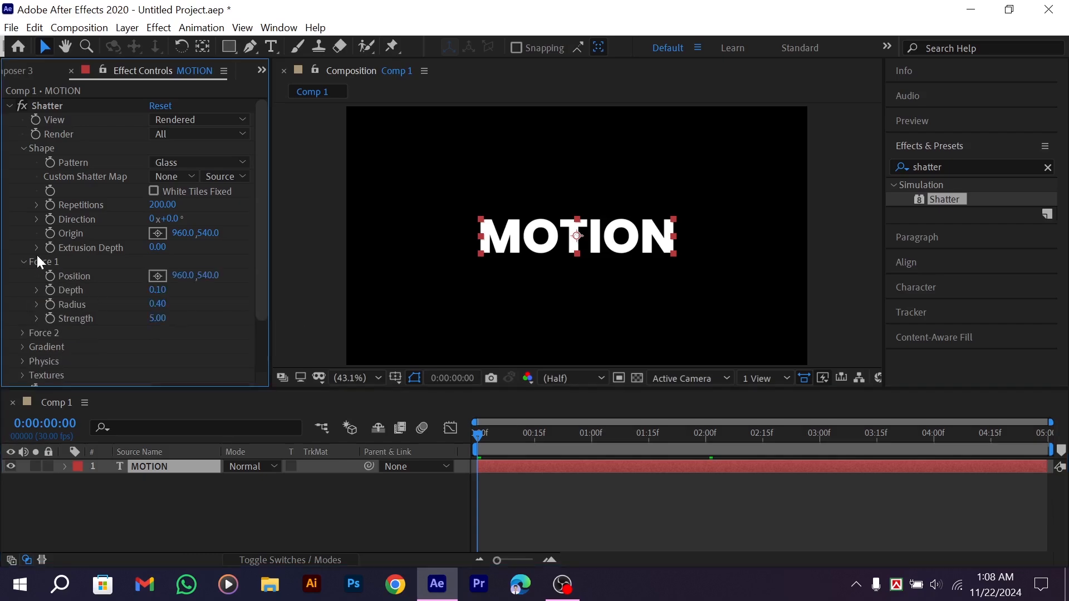
left_click(152, 276)
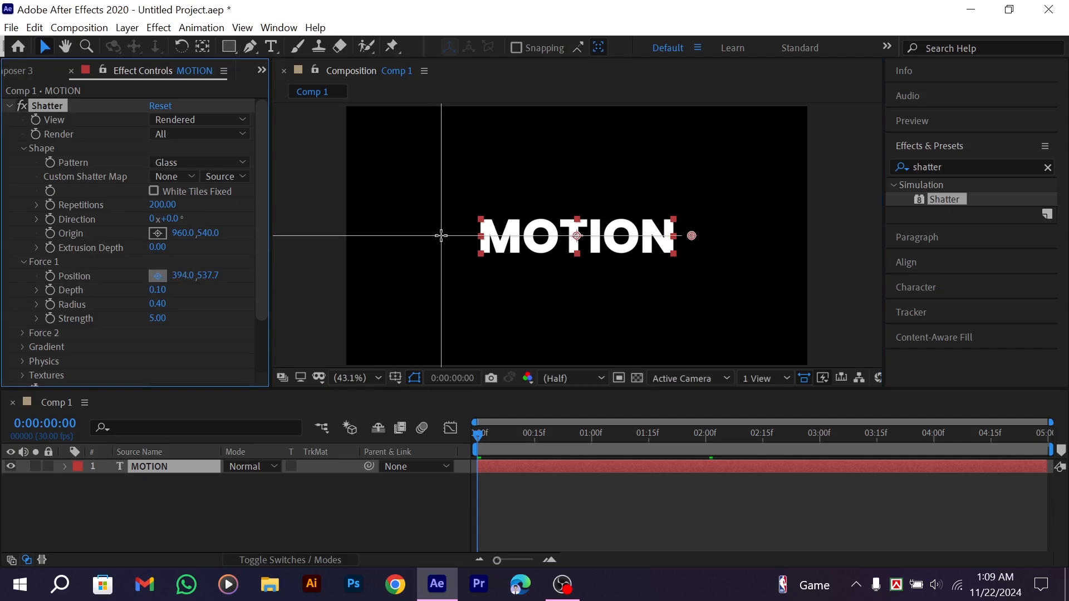
left_click(462, 234)
key("space")
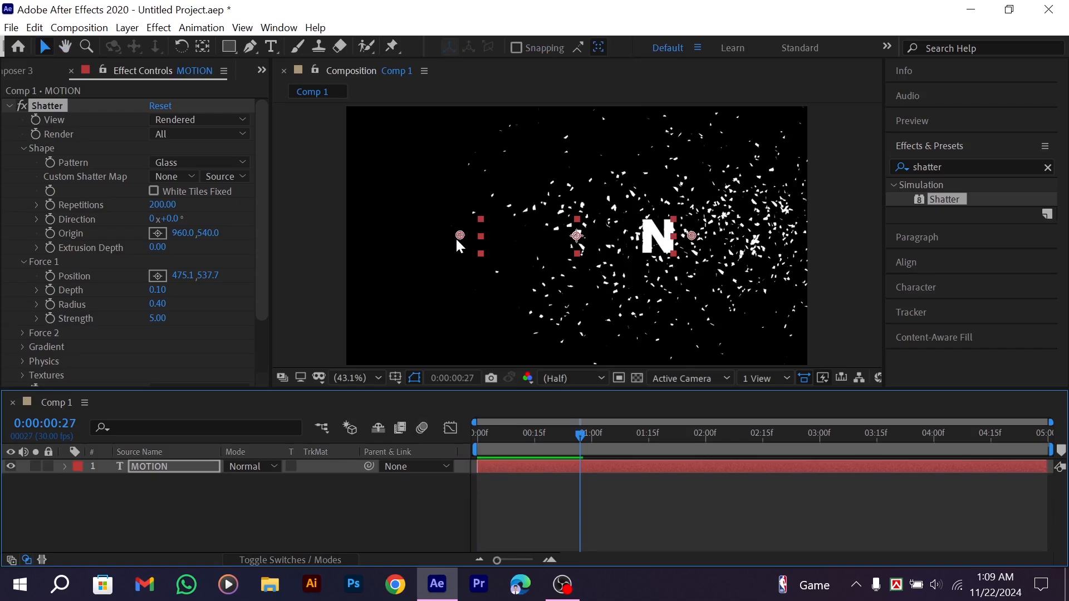
left_click(442, 248)
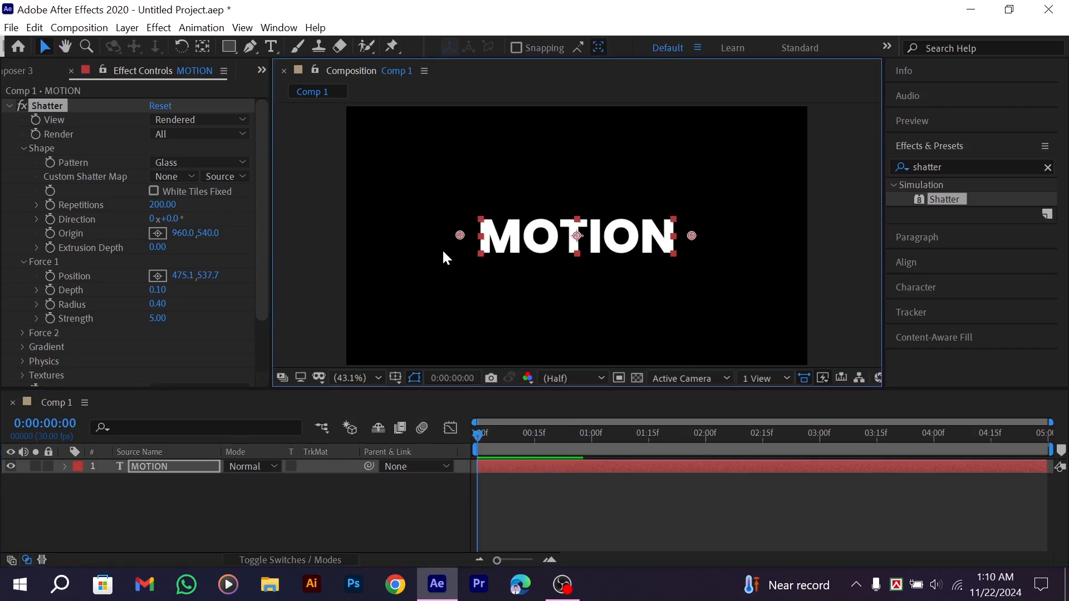
Try the Force 1 position below the middle of the text at about 939, 684, and preview the shatter.
left_click_drag(459, 235, 571, 270)
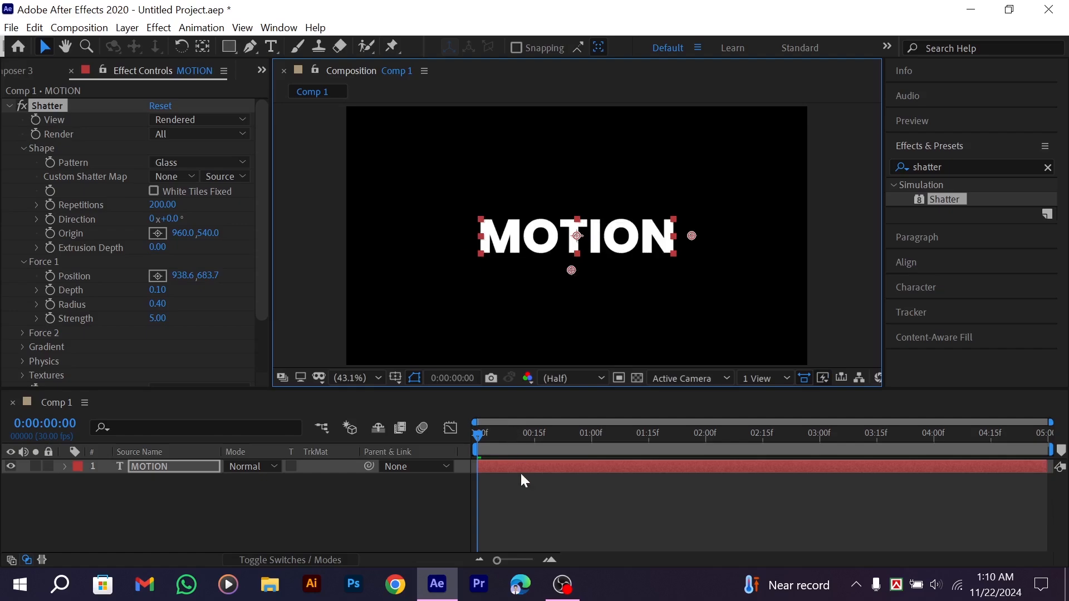
key("space")
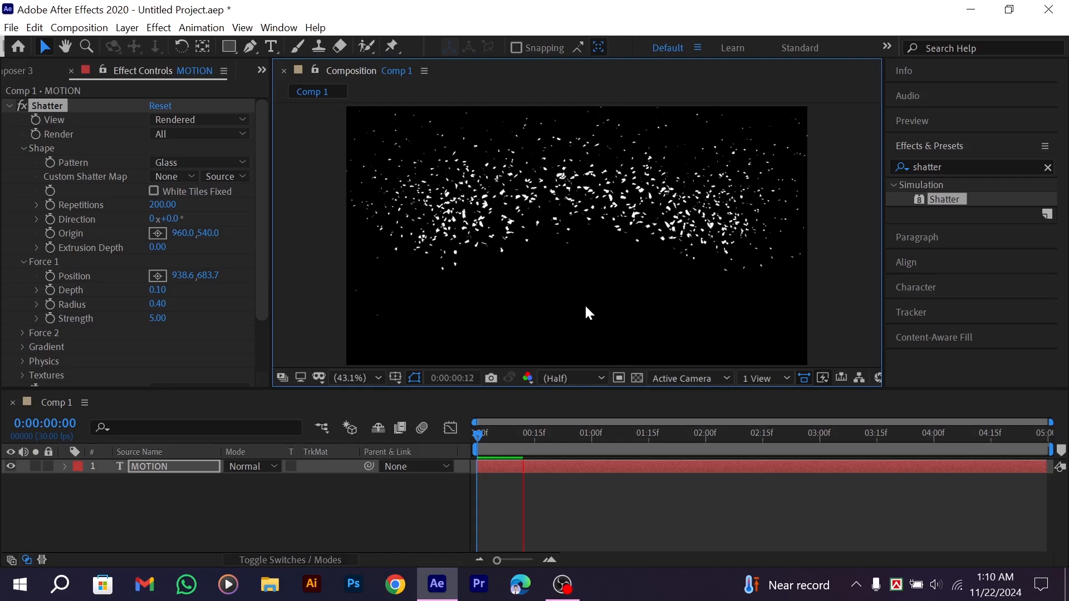
left_click(471, 444)
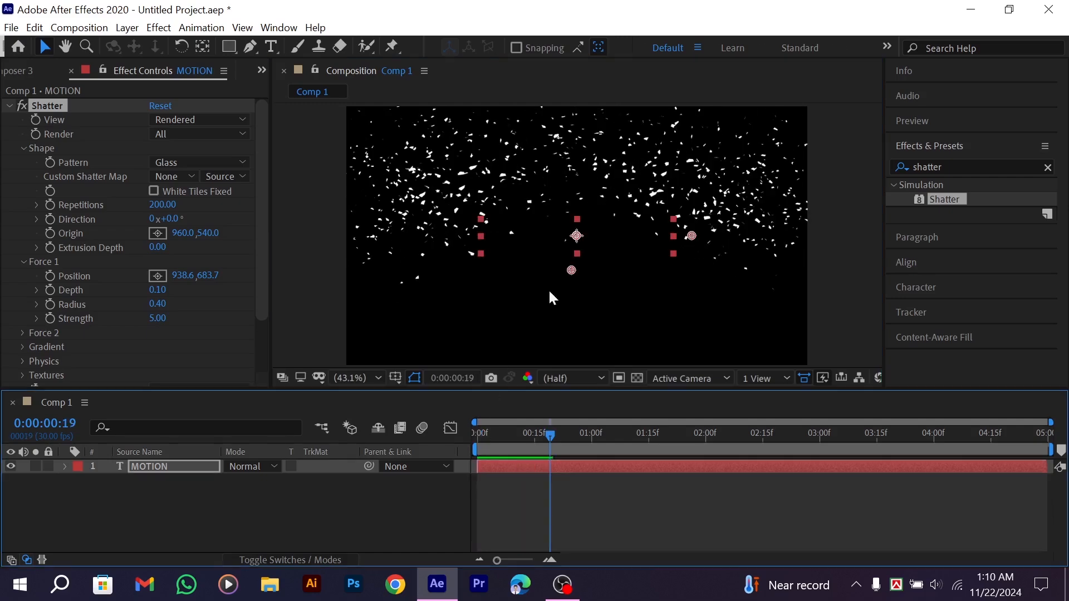
key("Home")
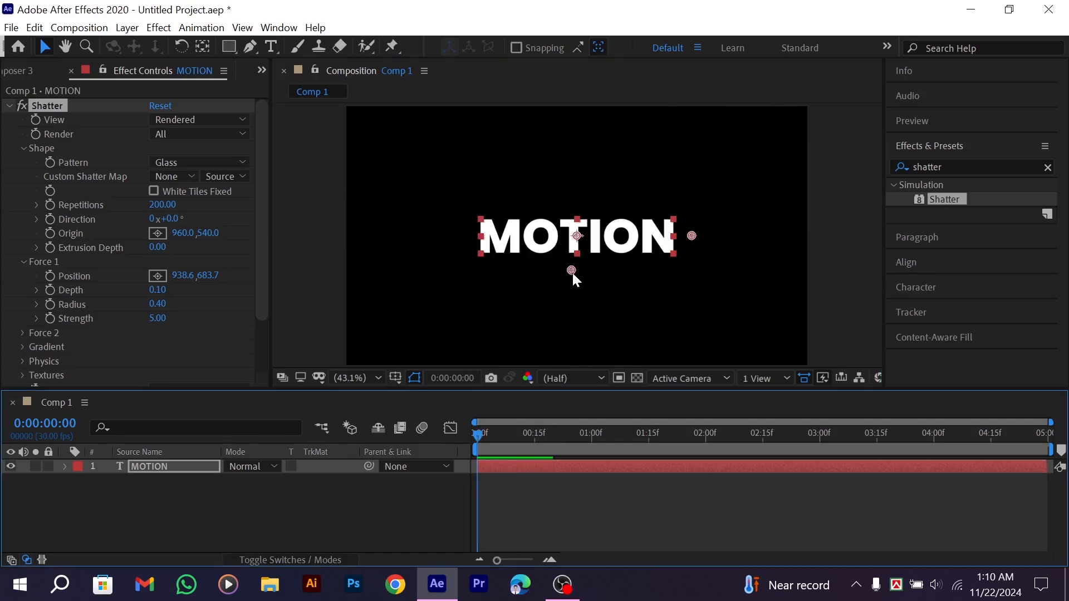
Move the Force 1 position left of the text to about 461, 540, and keyframe its radius at 0.00 on the first frame.
left_click_drag(572, 271, 458, 240)
scroll(88, 312, "down", 2)
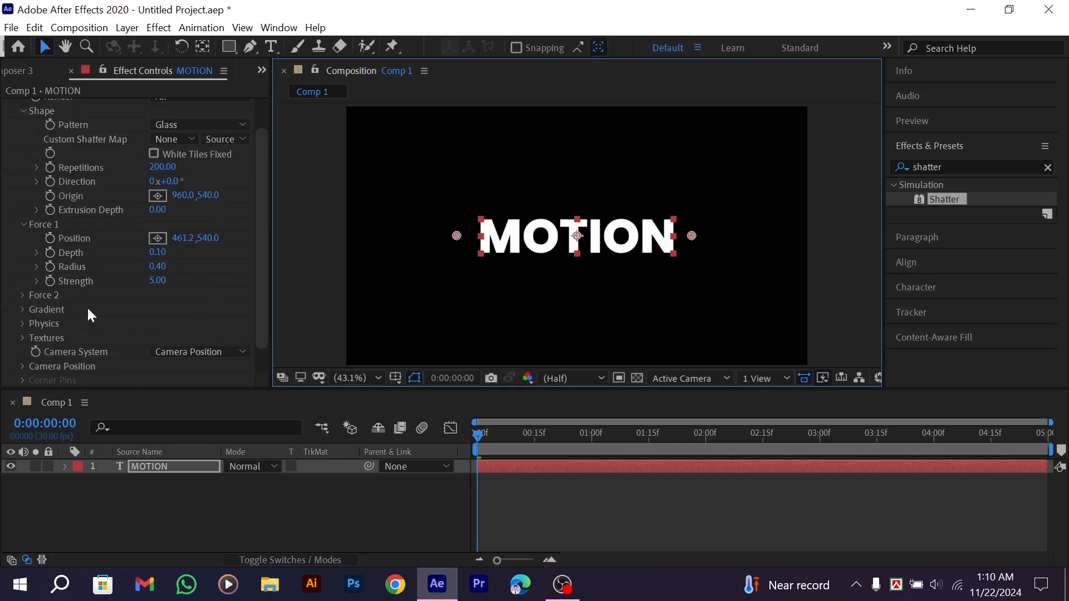
left_click(49, 270)
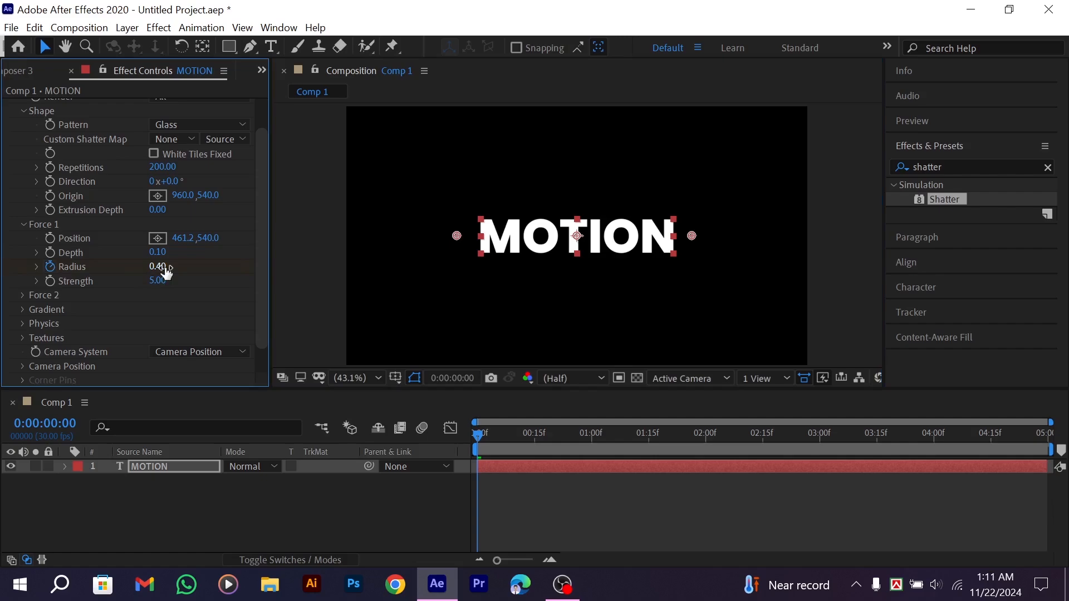
left_click_drag(166, 272, 35, 282)
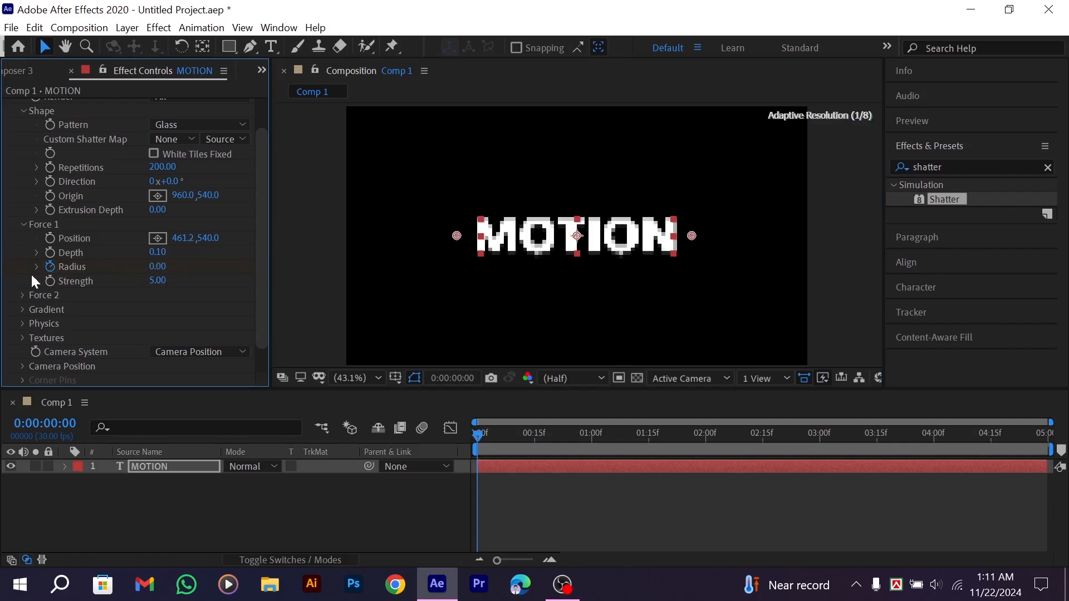
Keyframe the Force 1 radius at 1.20 at the 3-second mark and preview the disintegration.
mouse_move(479, 438)
left_mouse_down()
mouse_move(483, 464)
mouse_move(486, 443)
left_mouse_up()
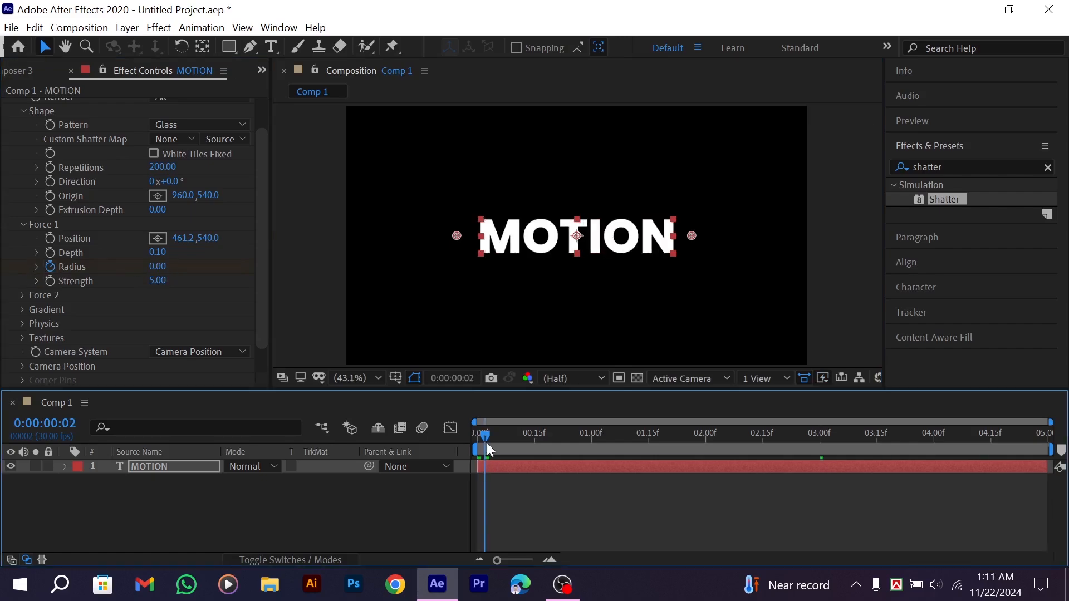
left_click(819, 438)
left_click(157, 268)
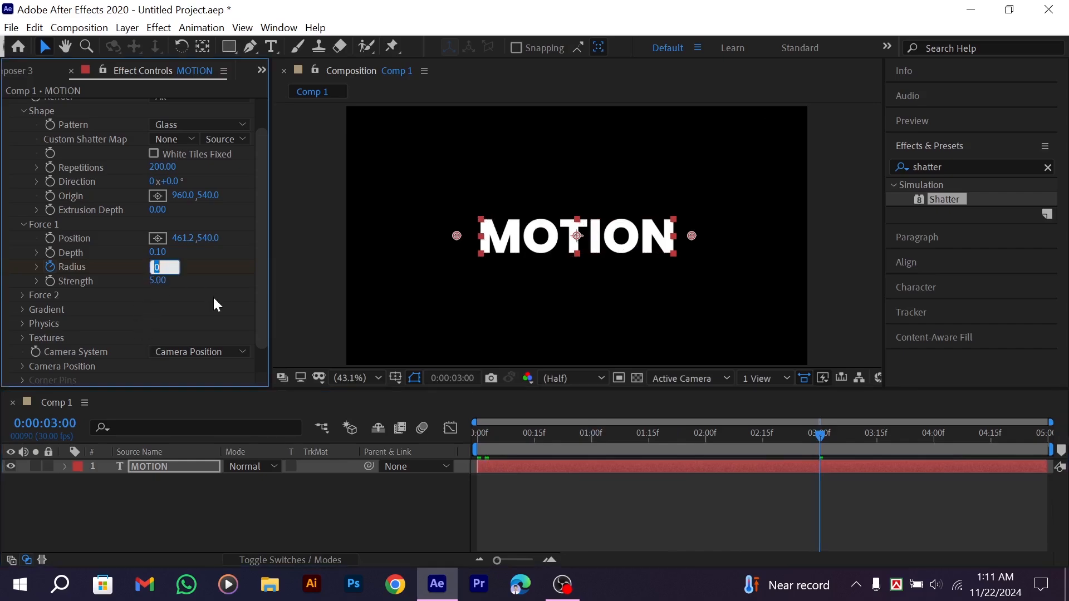
type("1.20")
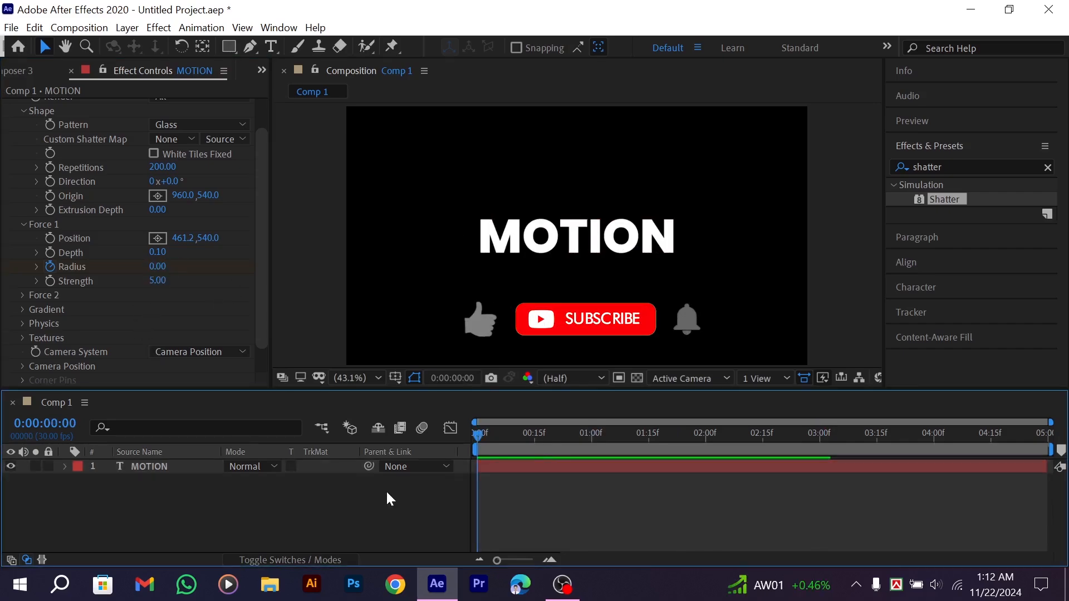
key("space")
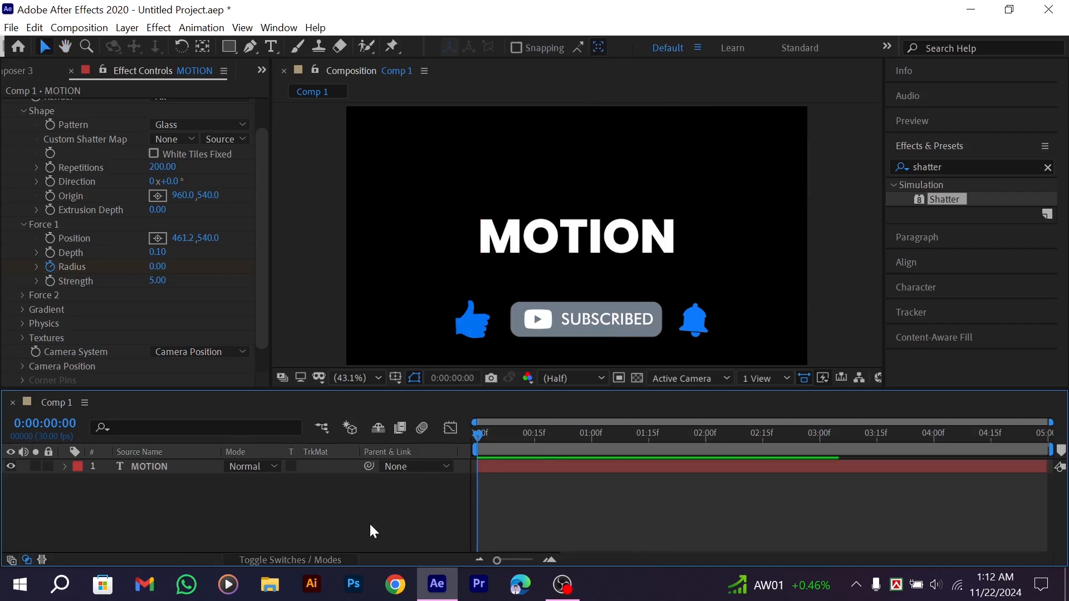
Duplicate the MOTION text layer twice to get three stacked copies.
left_click(201, 469)
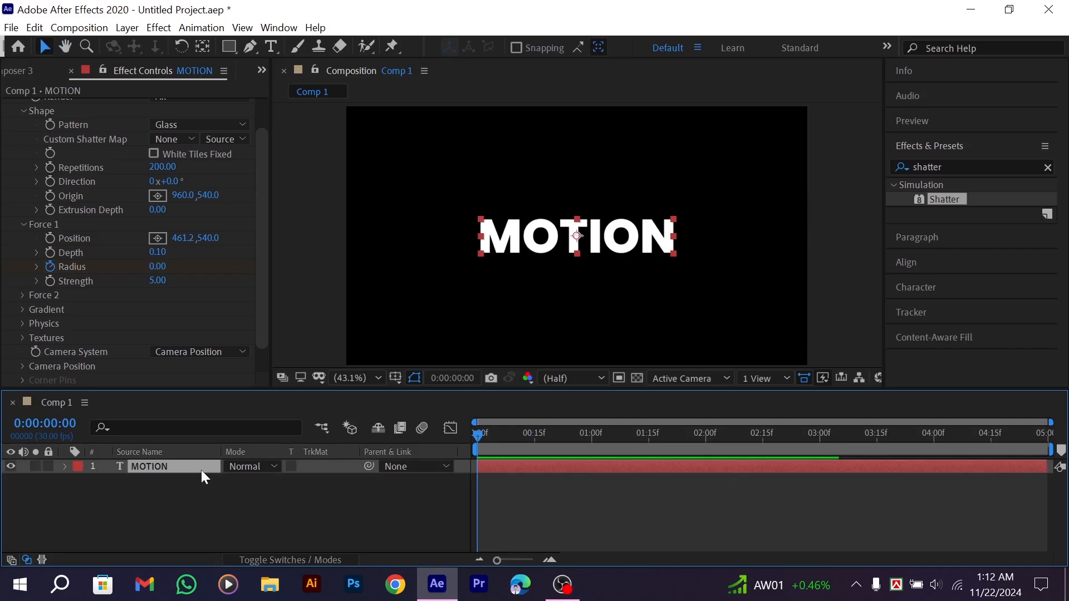
key("ctrl+d")
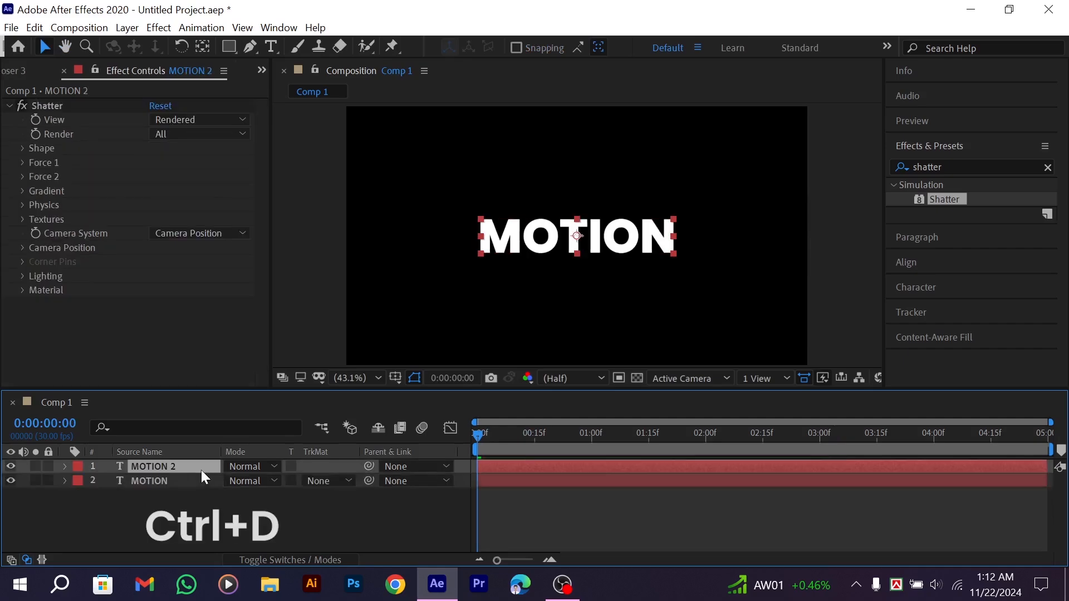
key("ctrl+d")
Delete the Shatter effect from the bottom MOTION layer.
left_click(189, 493)
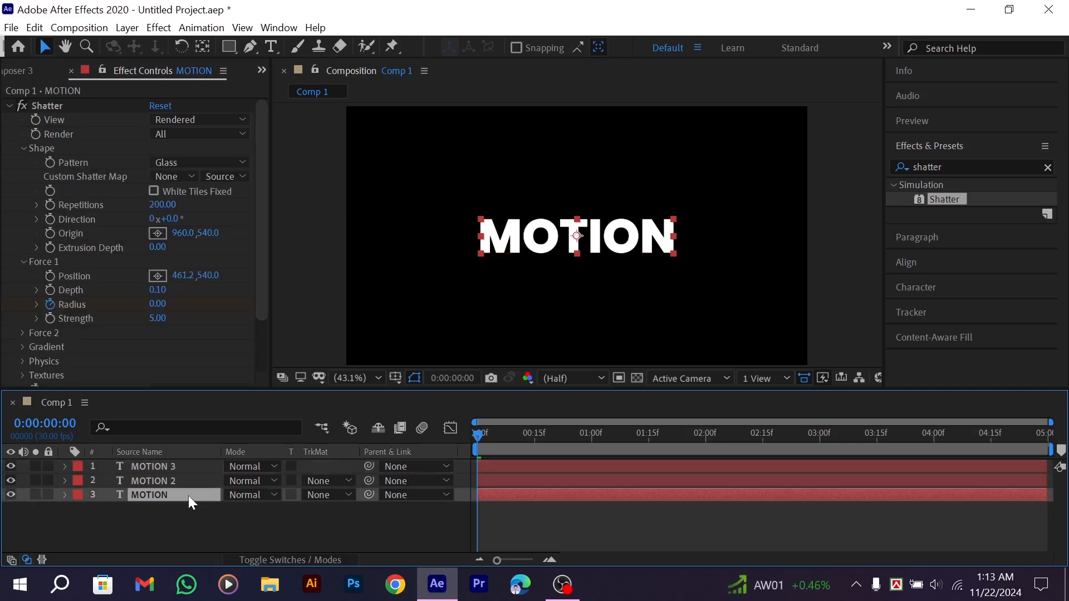
left_click(65, 494)
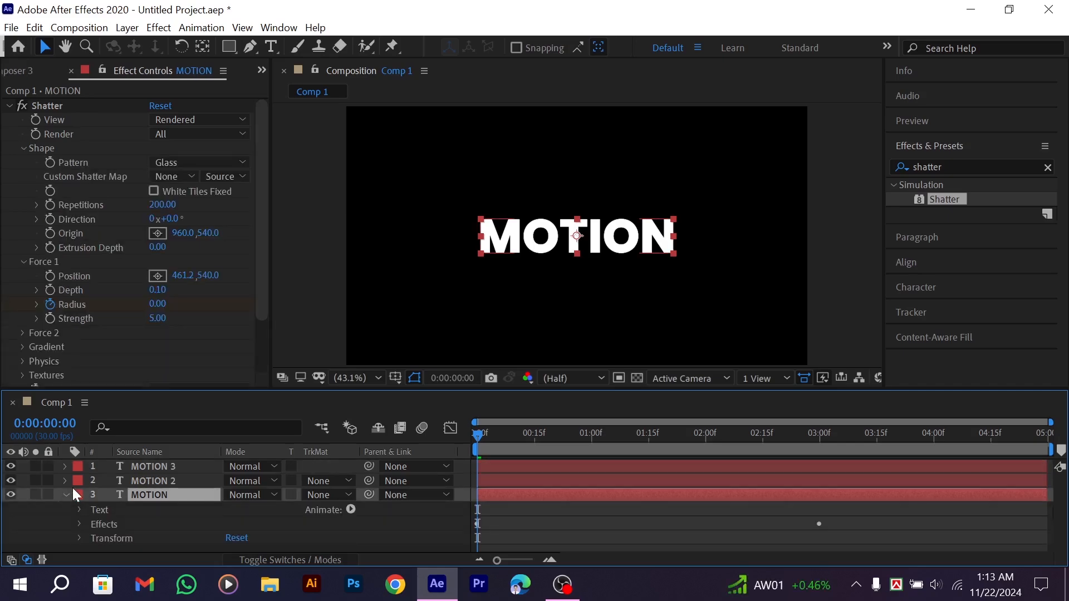
left_click(80, 524)
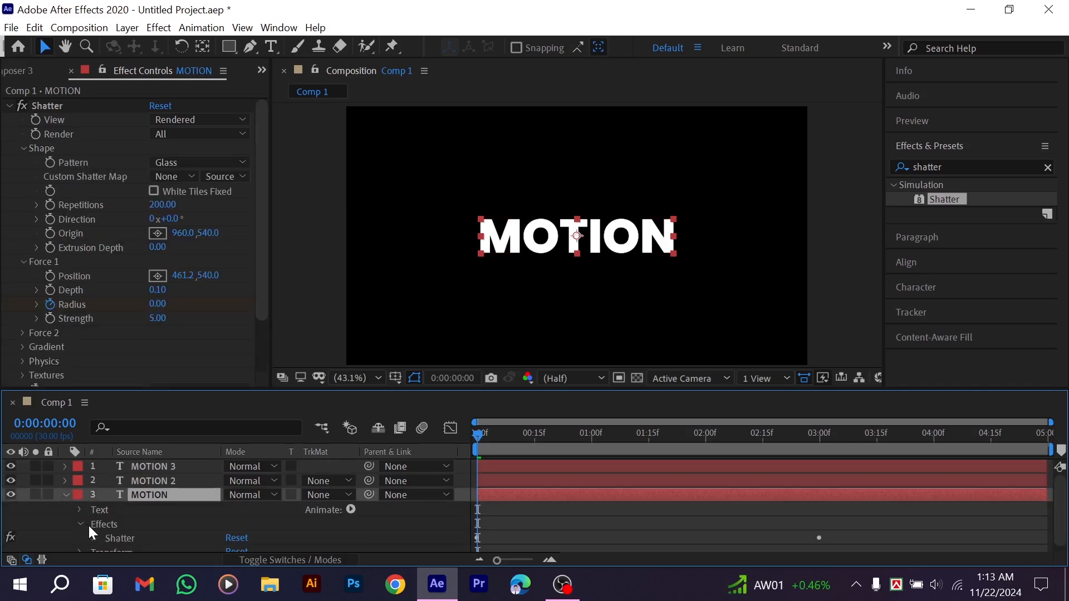
left_click(126, 537)
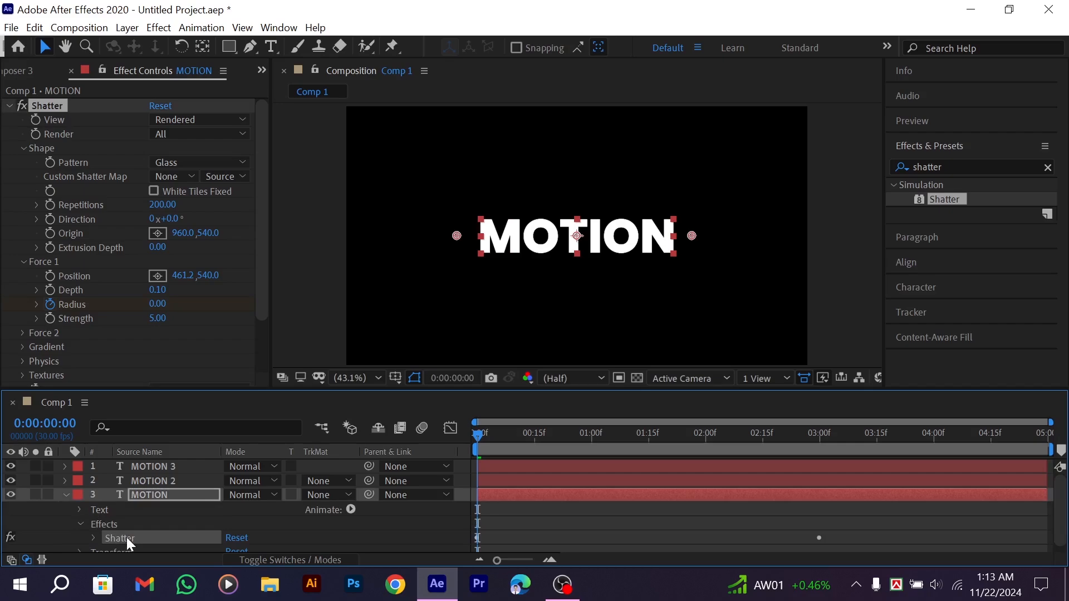
key("Delete")
key("u")
left_click(149, 510)
Change the fill color of the bottom MOTION text layer to red.
left_click(159, 493)
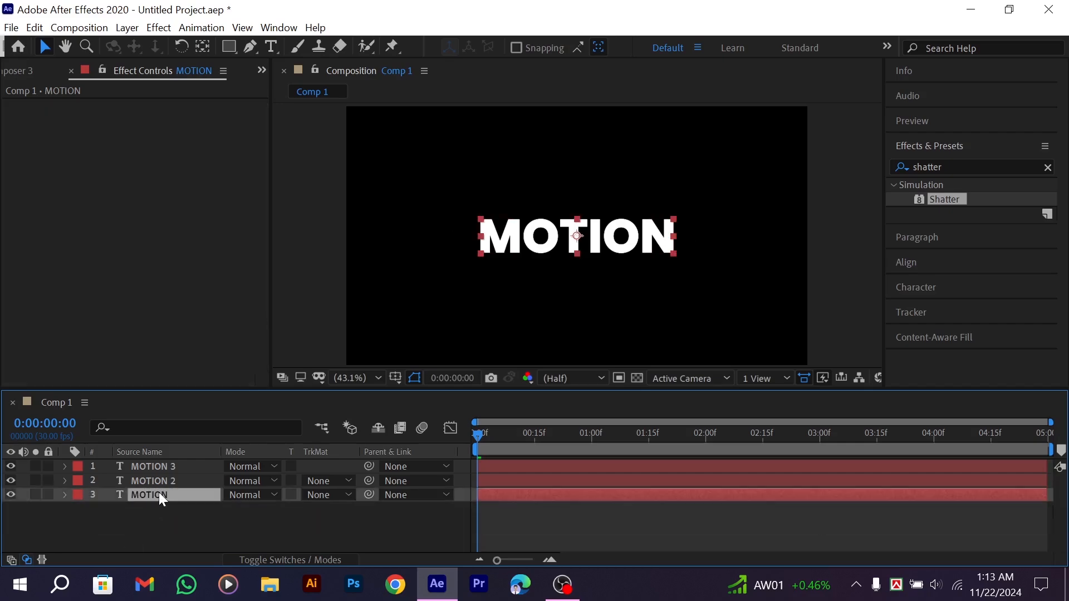
left_click(933, 286)
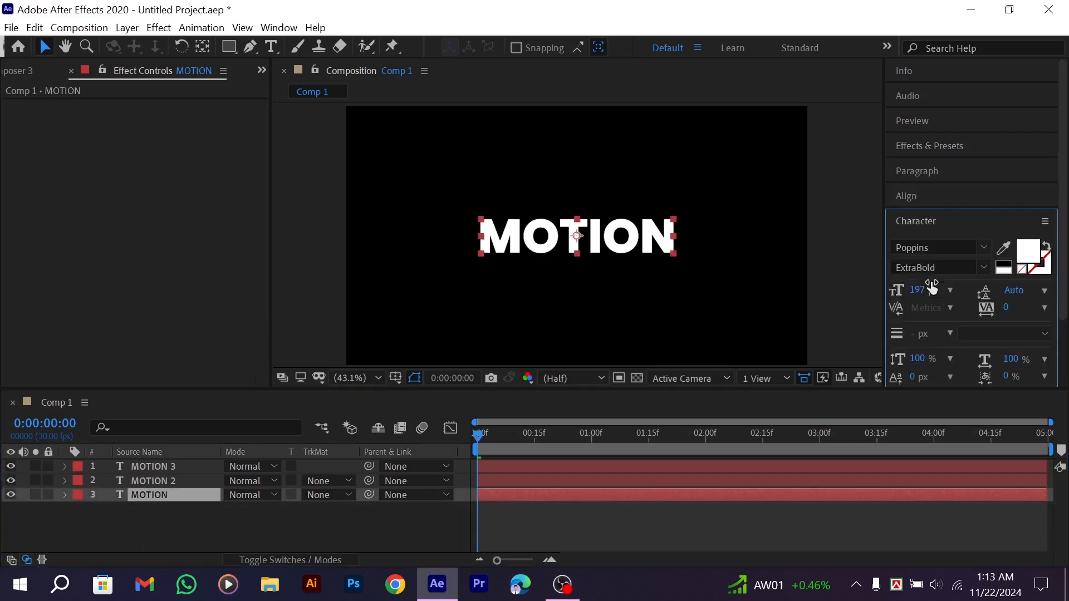
left_click(1029, 257)
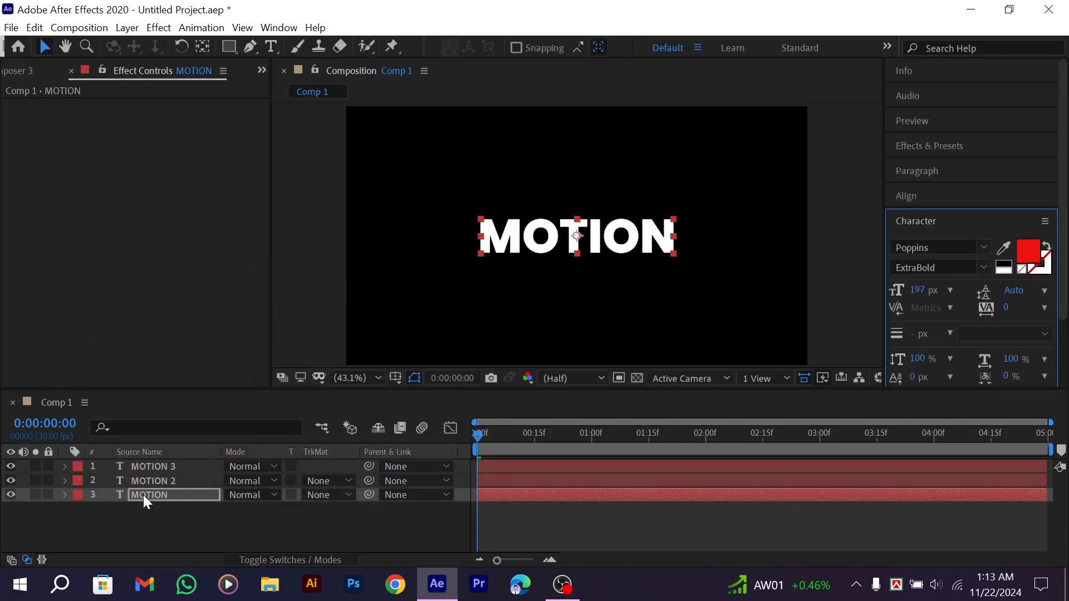
Set the text fill color of the MOTION 2 layer to red EE1111.
left_click(160, 482)
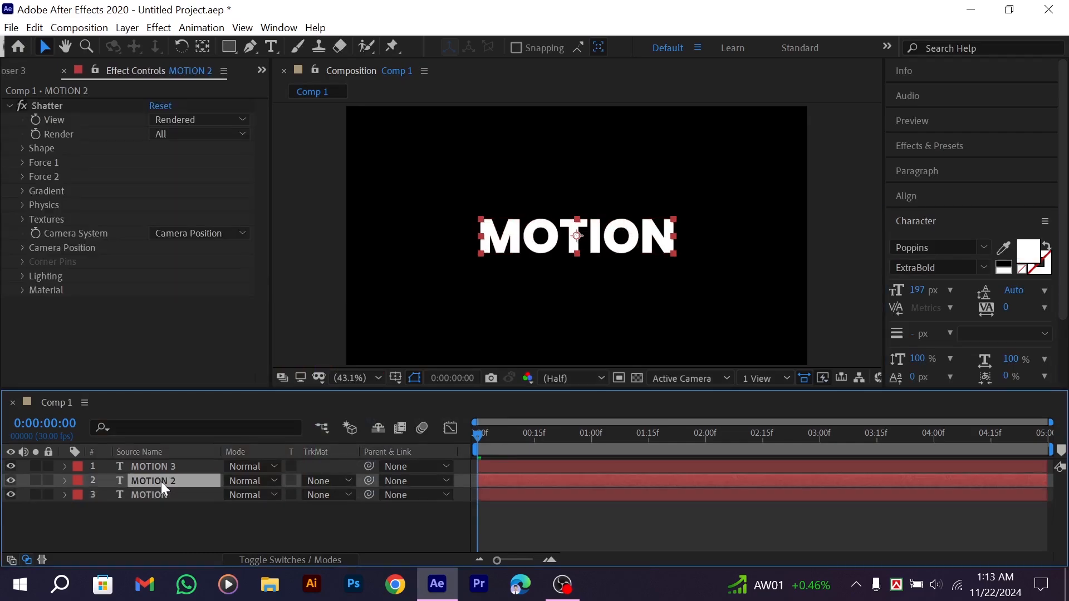
left_click(1023, 261)
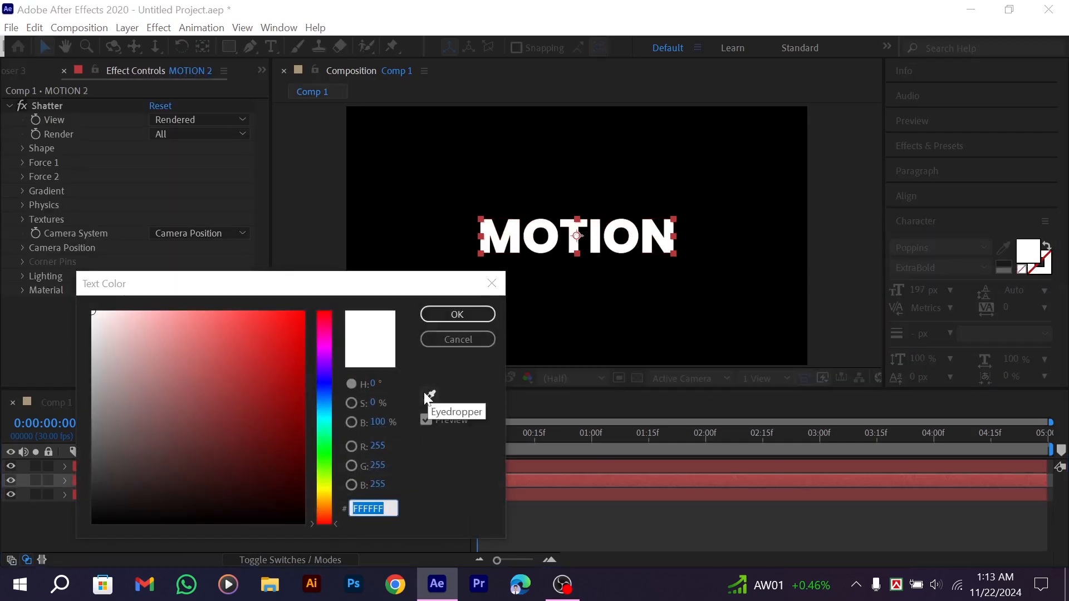
left_click(289, 324)
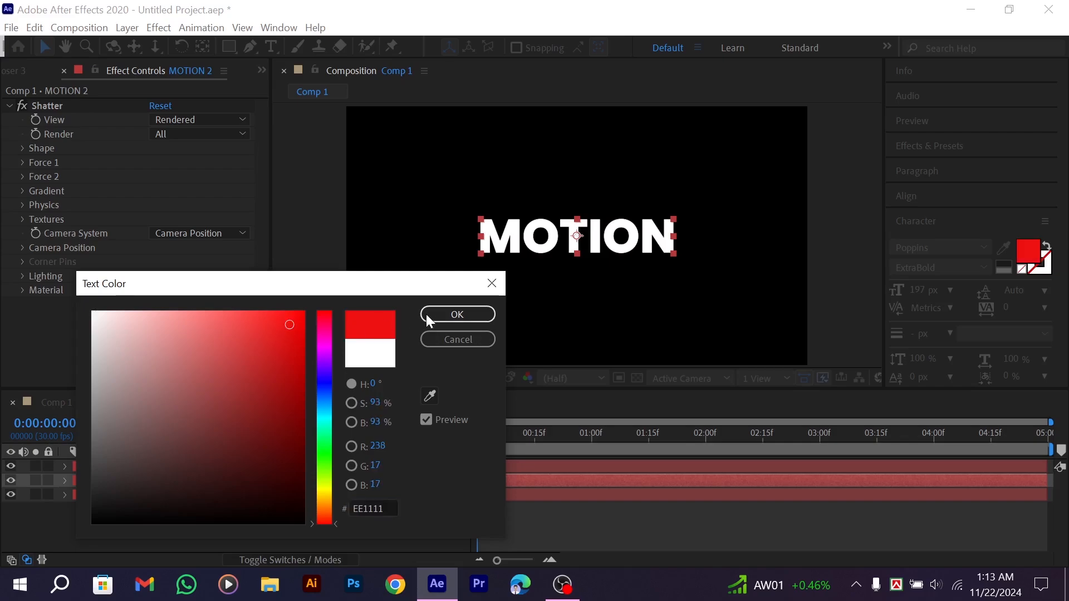
left_click(457, 314)
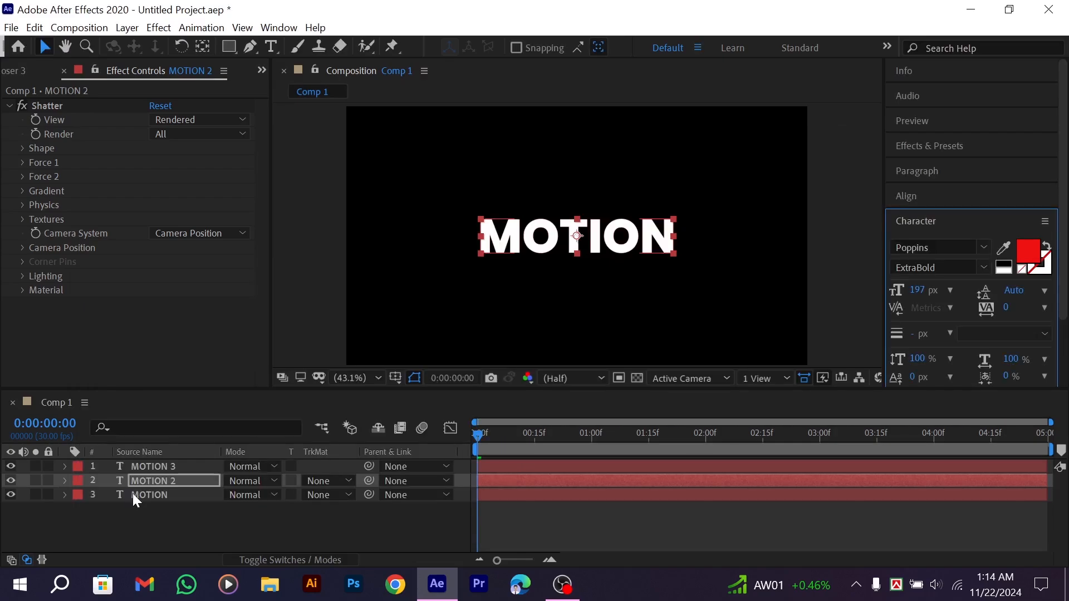
Find the Linear Wipe transition effect and apply it to the MOTION 3 layer.
left_click(156, 467)
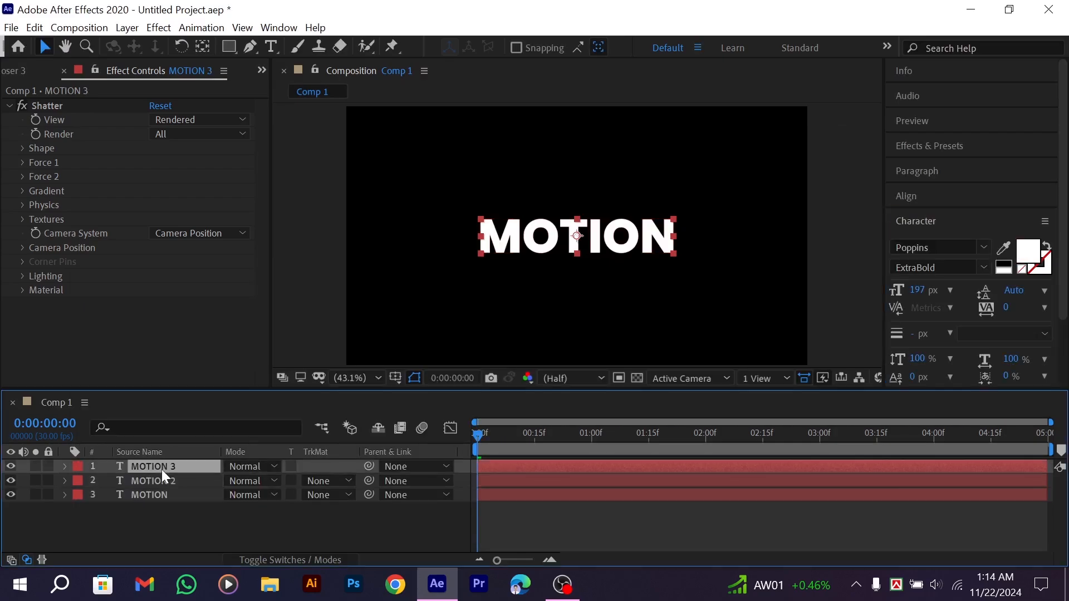
left_click(941, 152)
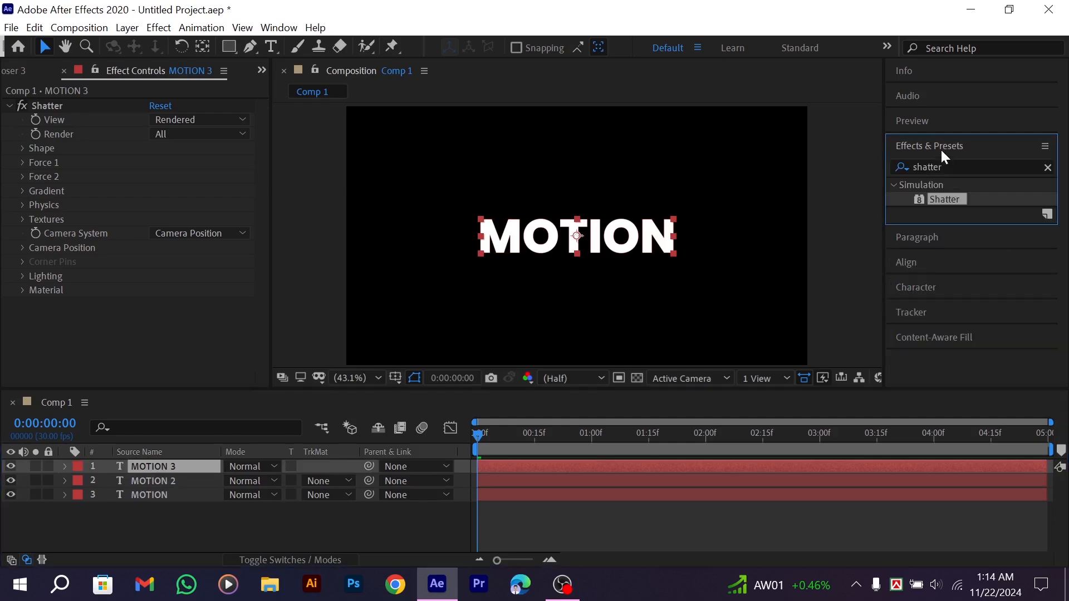
left_click(1046, 167)
left_click(954, 168)
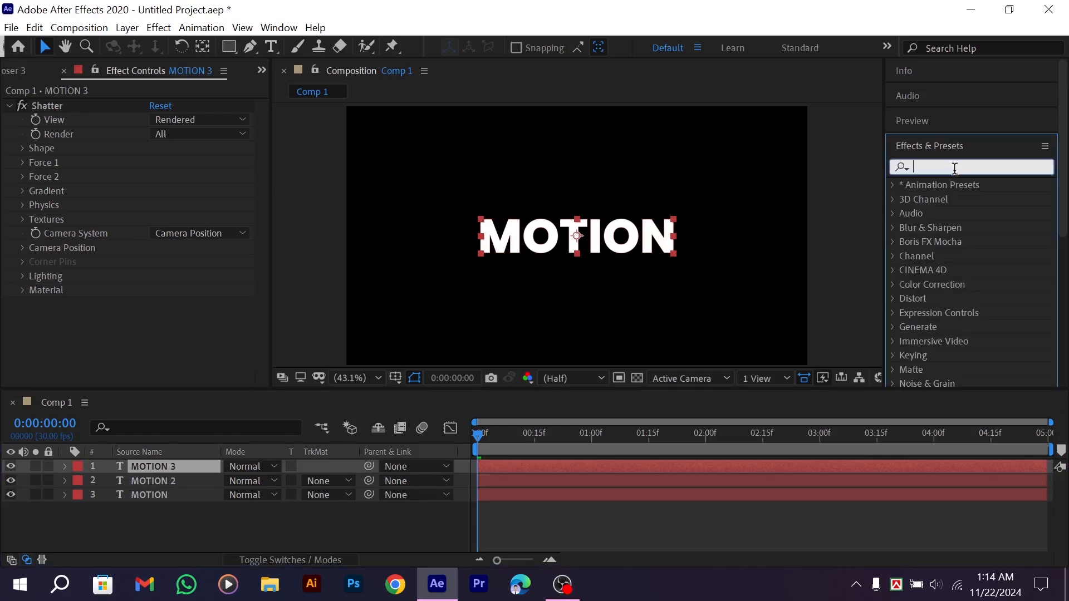
type("lin")
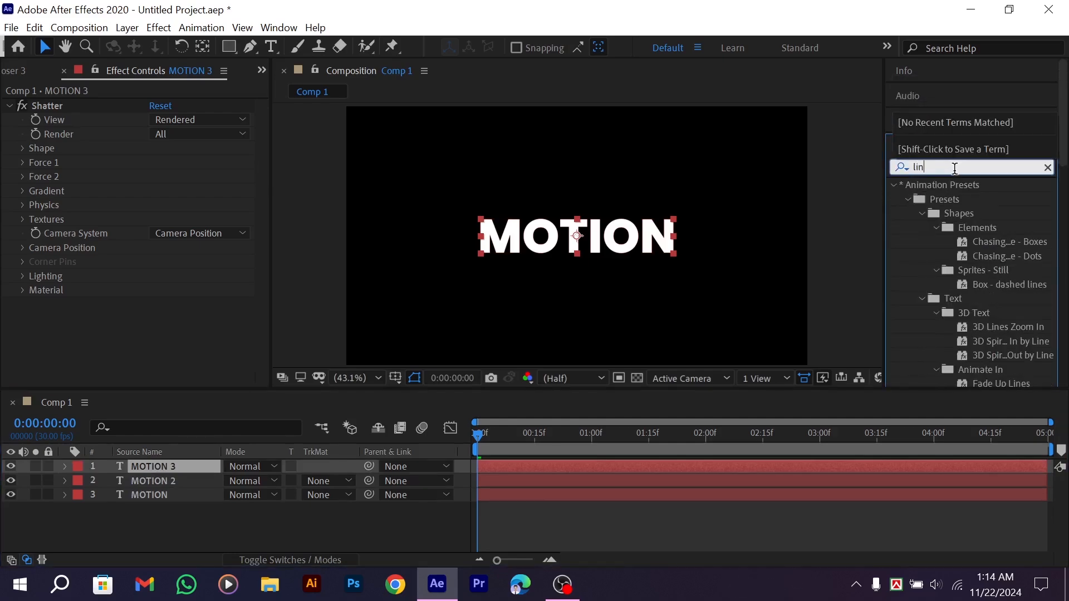
type("ea")
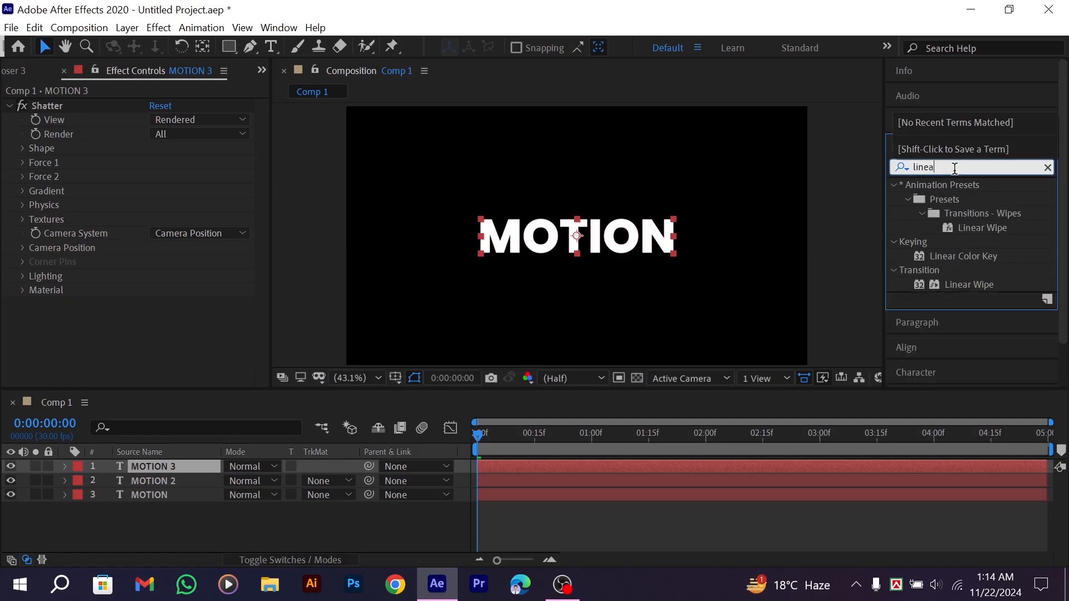
type("r wip")
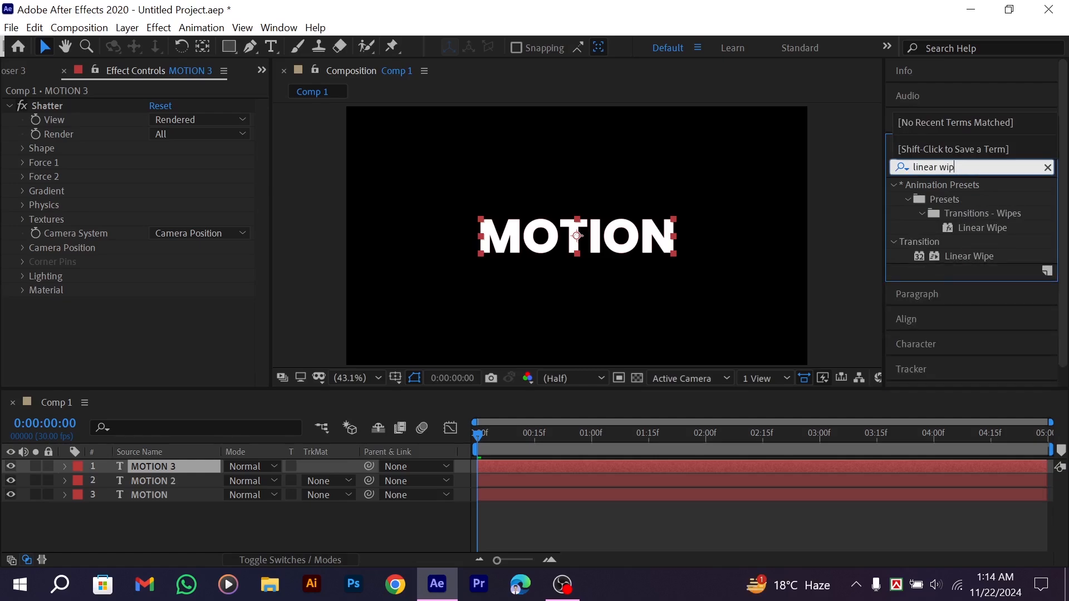
type("e")
left_click_drag(965, 253, 208, 465)
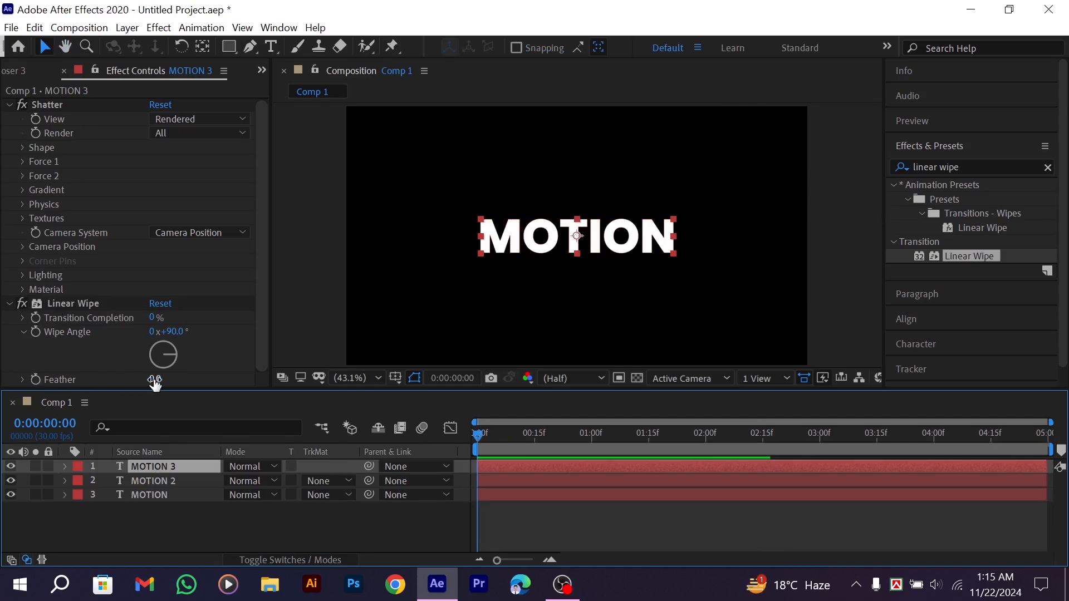
Set the Linear Wipe feather to 120 and keyframe Transition Completion from 0% on the first frame to 100% at 2 seconds.
left_click_drag(154, 383, 252, 378)
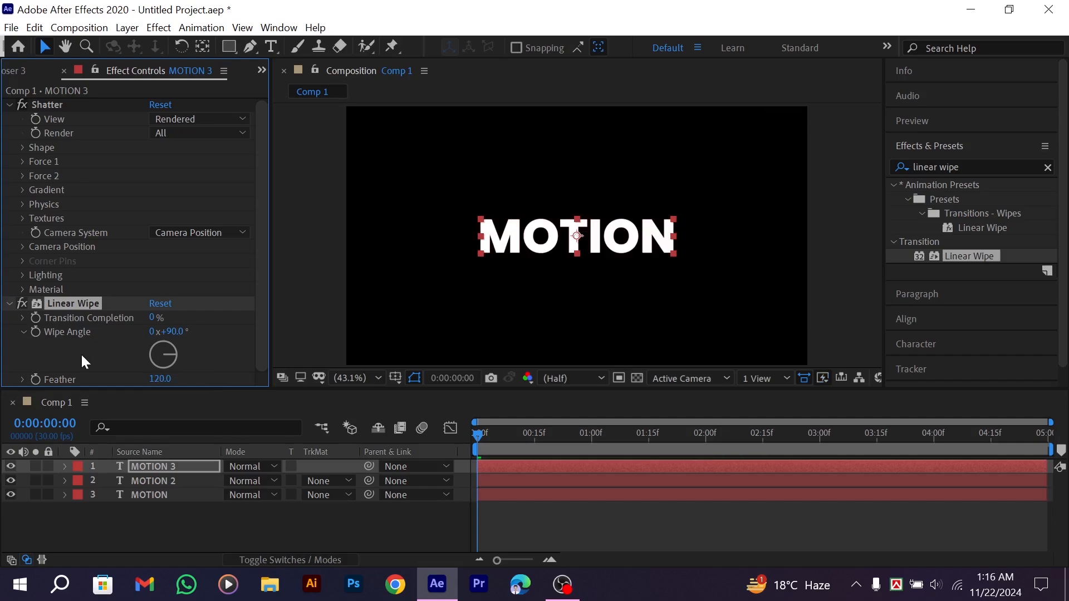
left_click(36, 318)
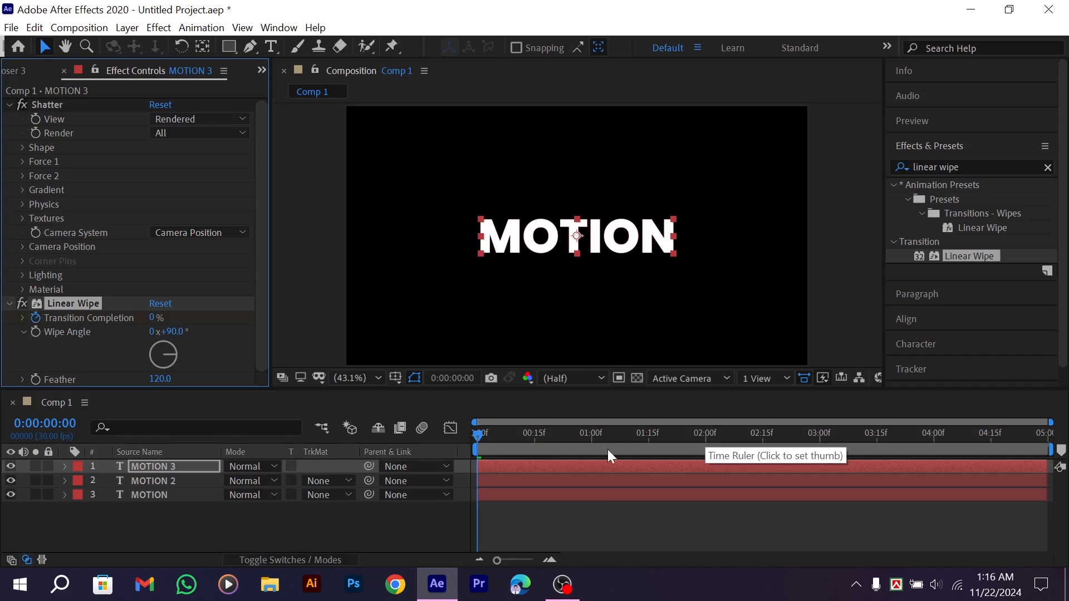
left_click(704, 439)
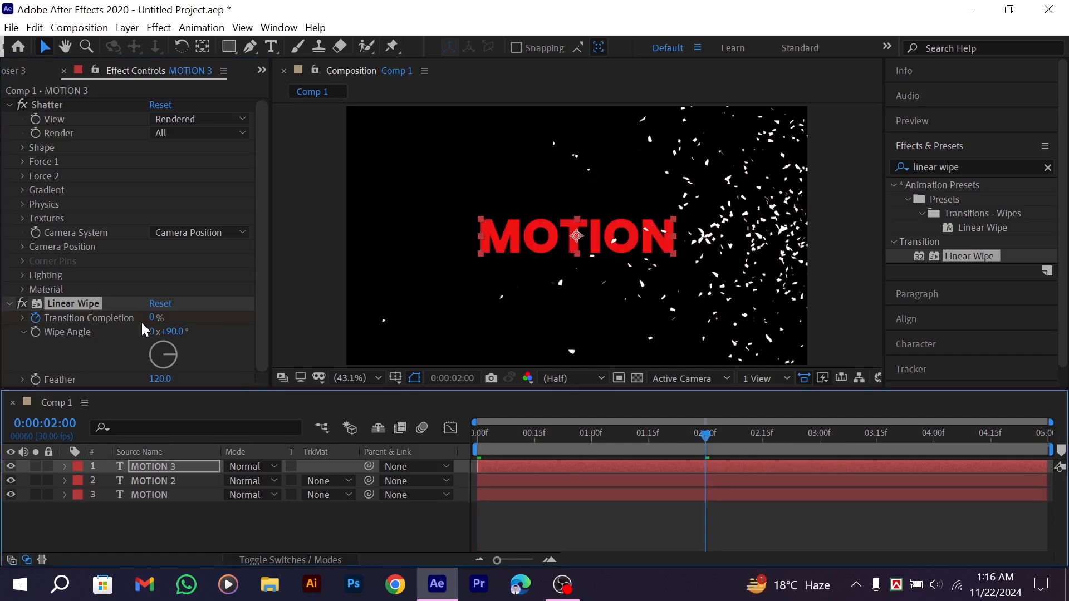
left_click_drag(152, 317, 189, 318)
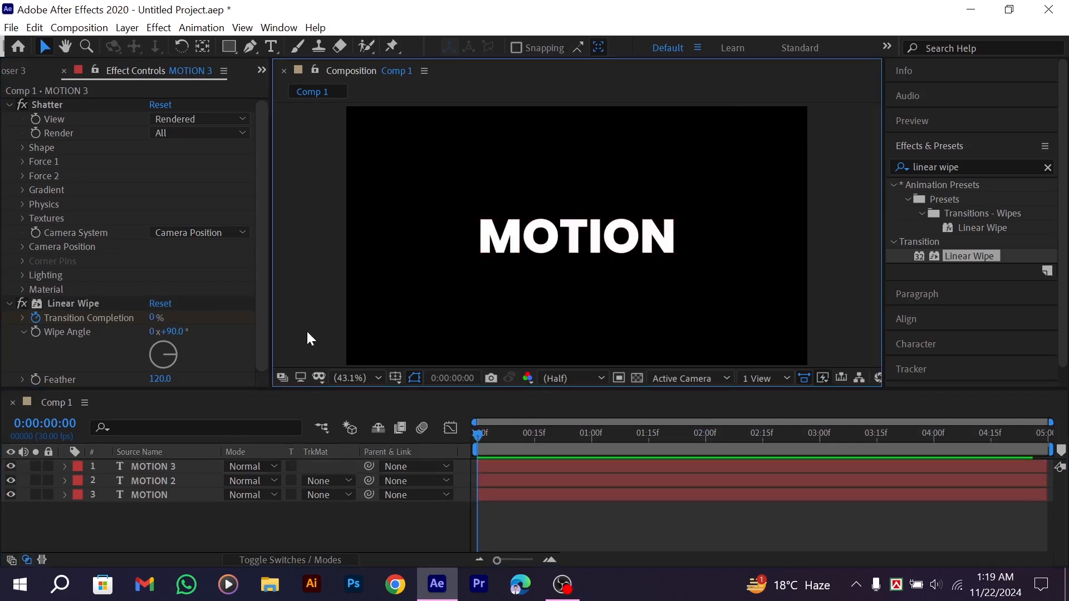
Preview the combined shatter and wipe animation of the three text layers.
key("space")
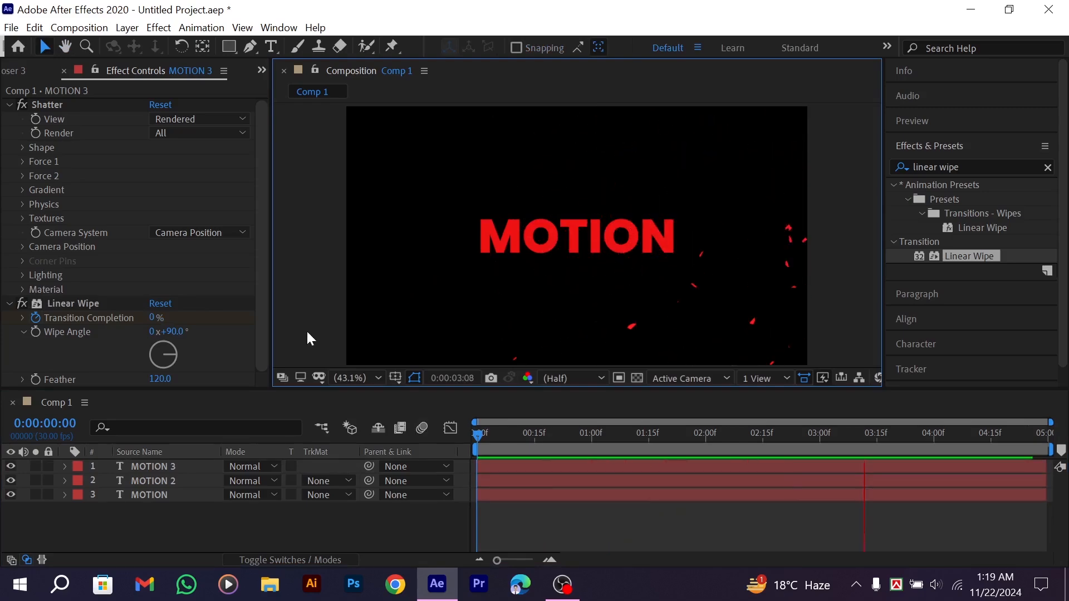
left_click(417, 526)
key("space")
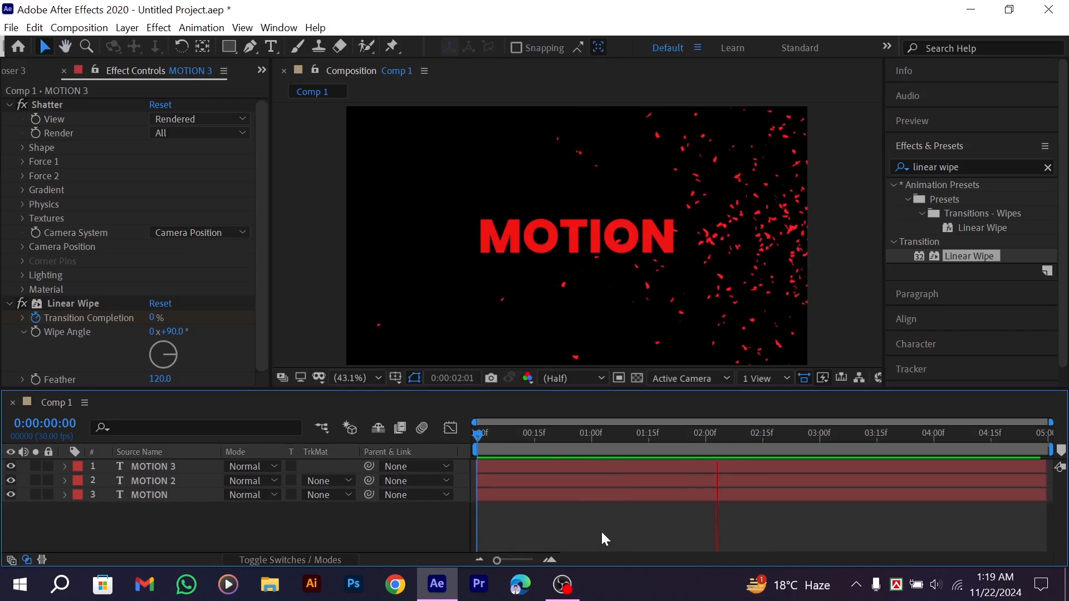
Shorten the work area to end at 4 seconds and preview the animation from the first frame.
left_click(986, 434)
left_click(934, 447)
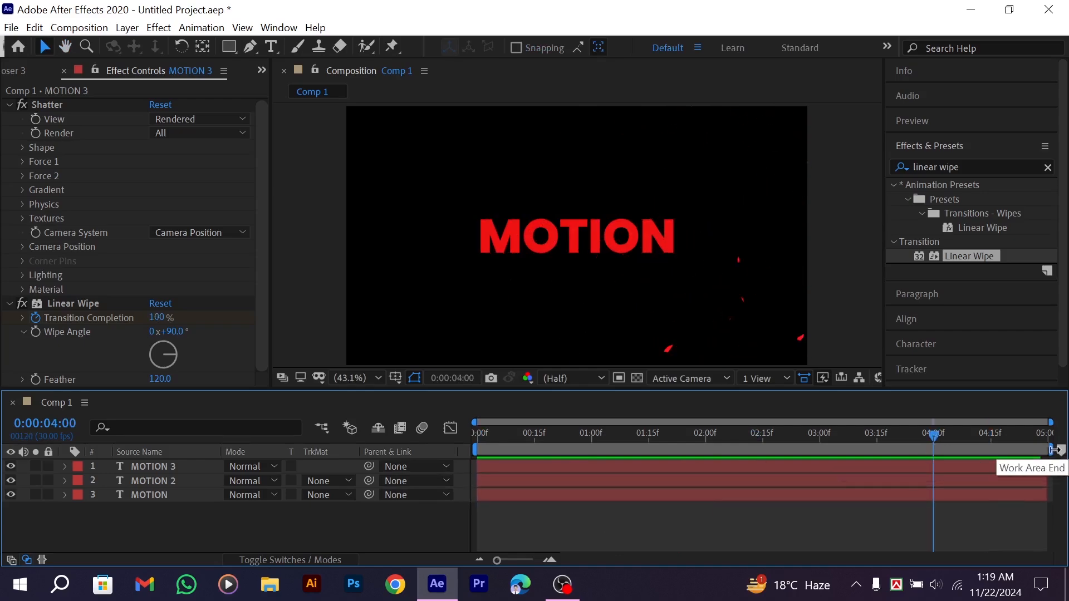
left_click_drag(1051, 450, 941, 472)
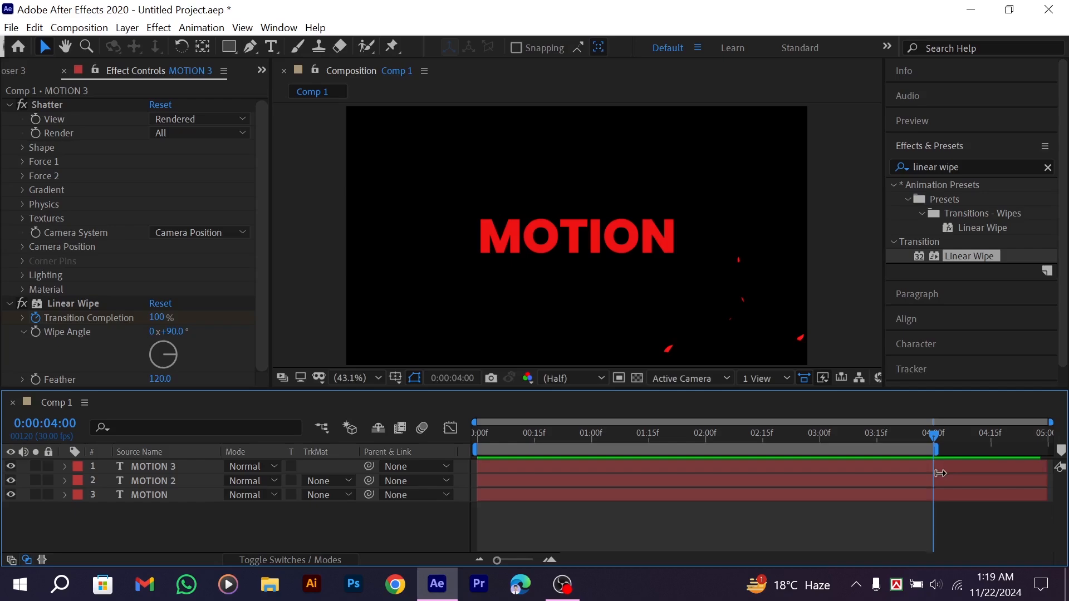
key("space")
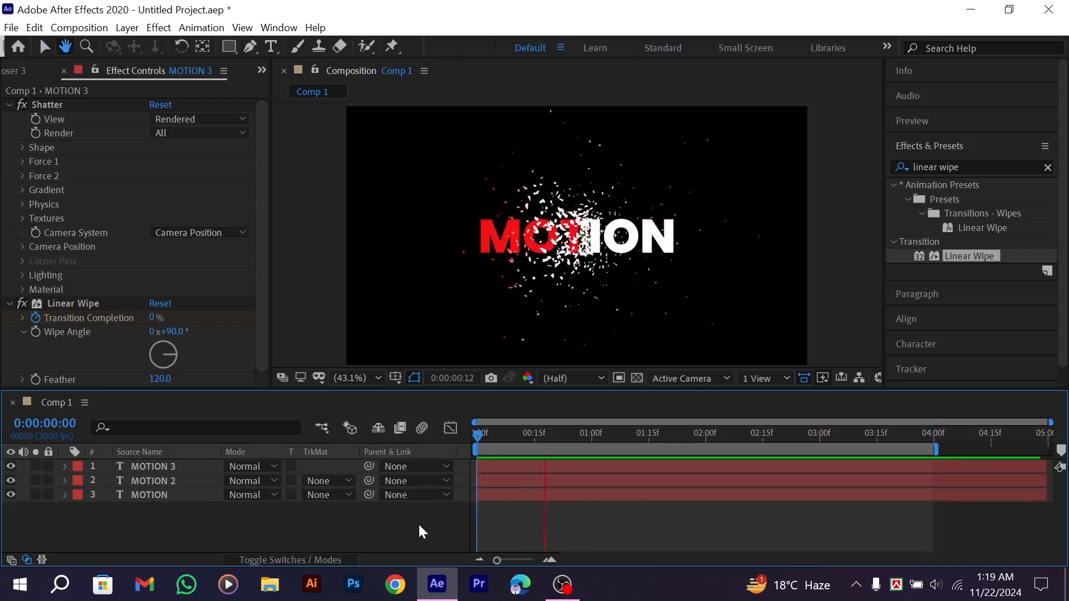
key("space")
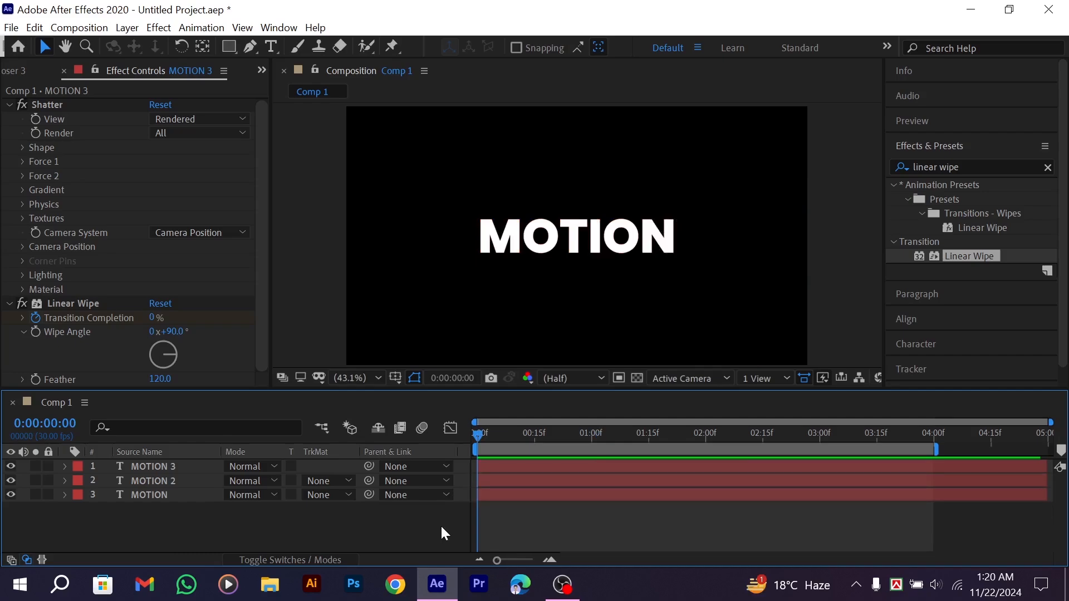
key("space")
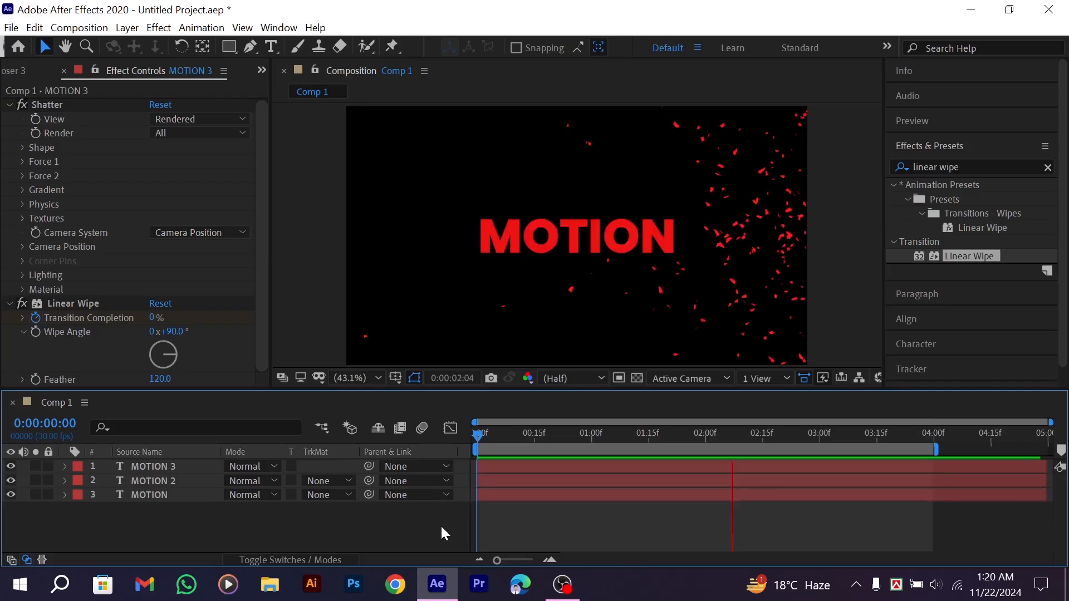